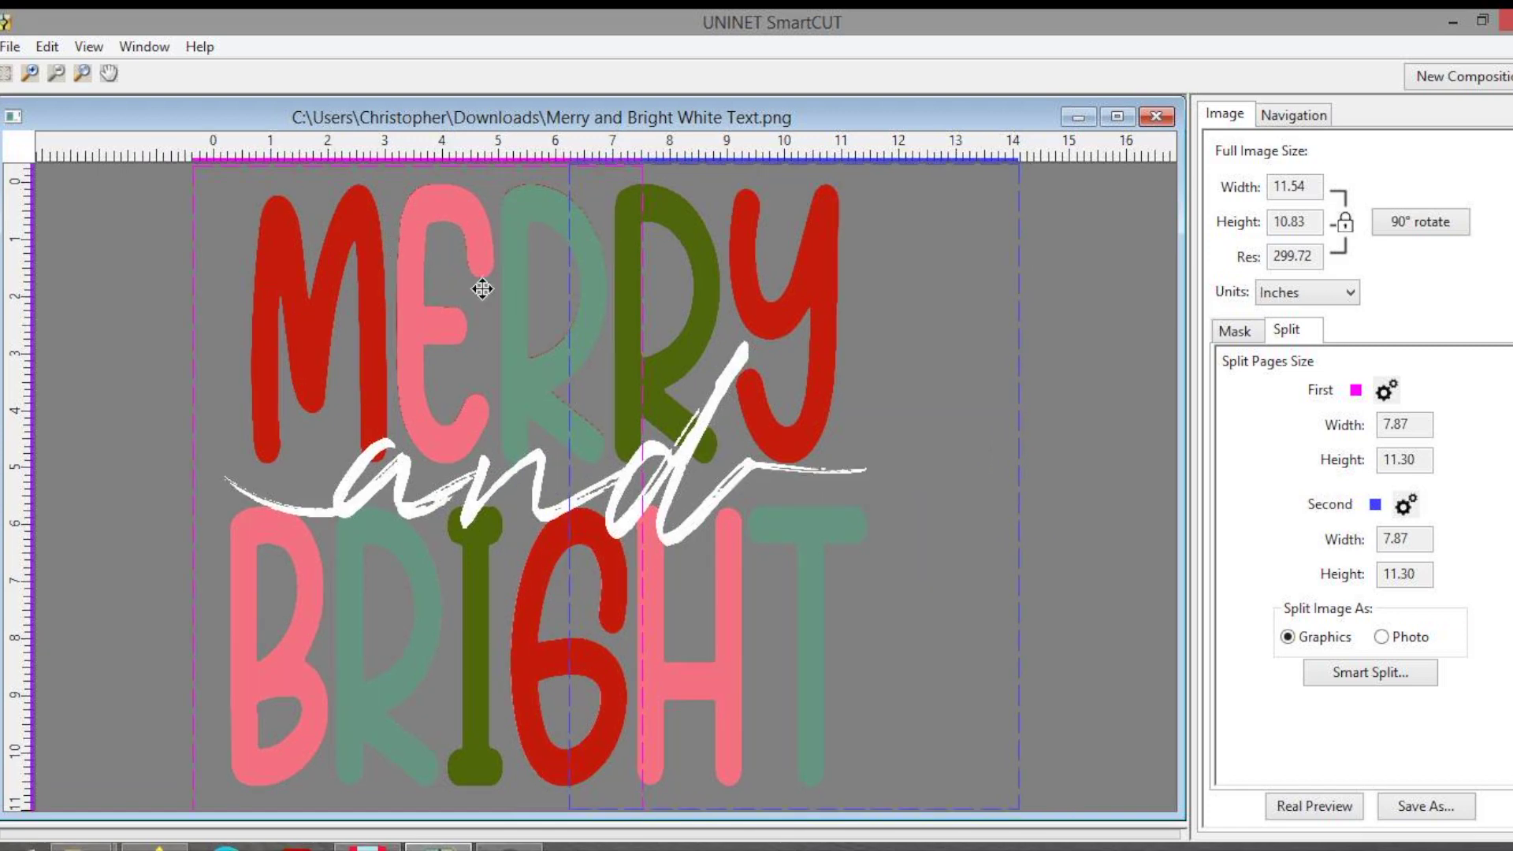
- Shift the split page frames relative to the artwork and Smart Split the image for a dark garment
{"action": "left_click_drag", "start_coordinate": [389, 260], "coordinate": [349, 259]}
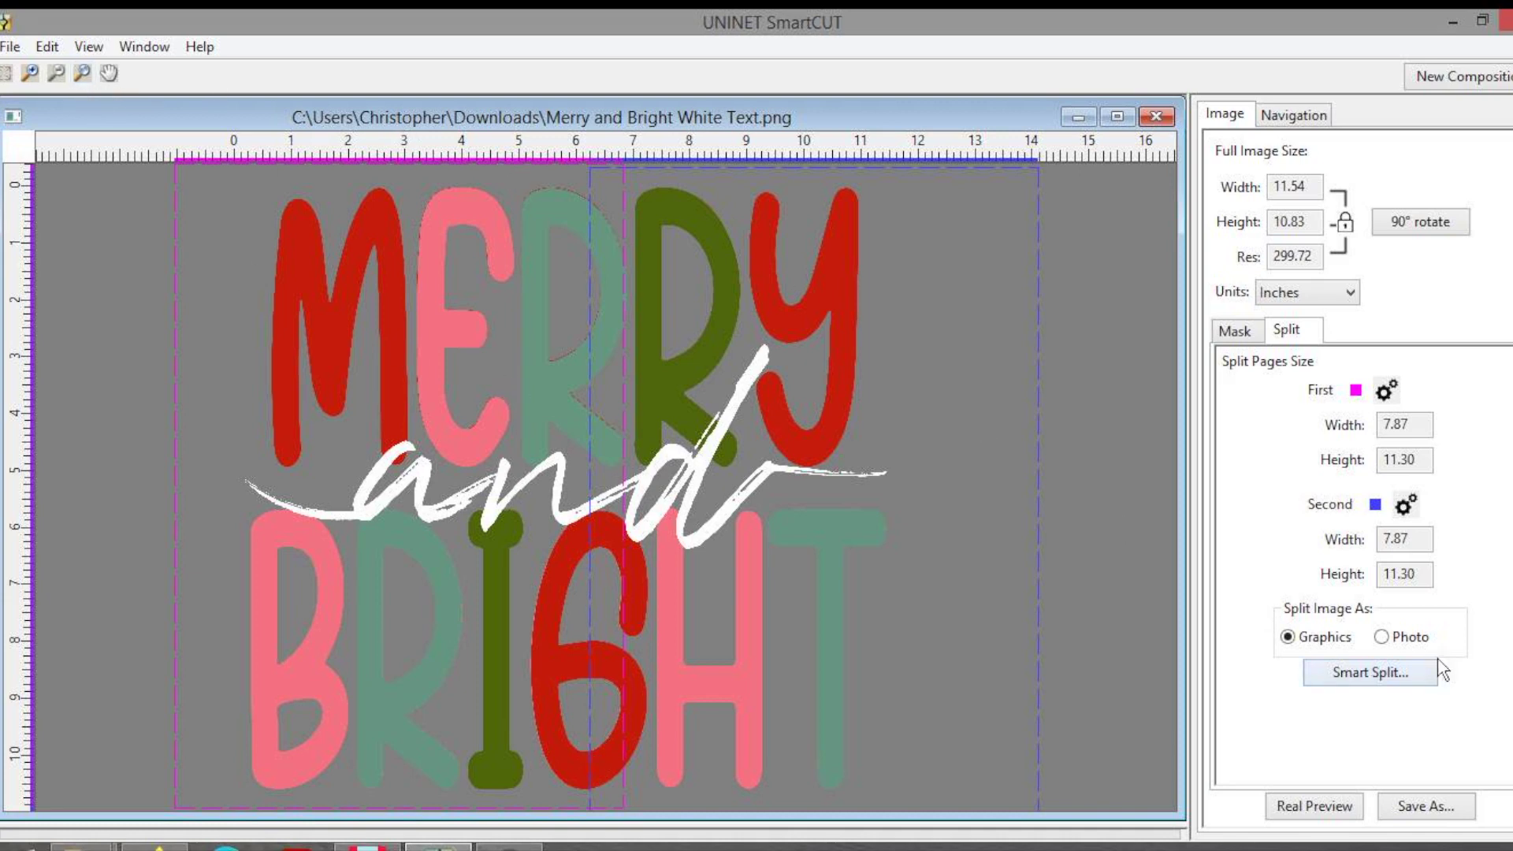
{"action": "left_click", "coordinate": [1387, 675]}
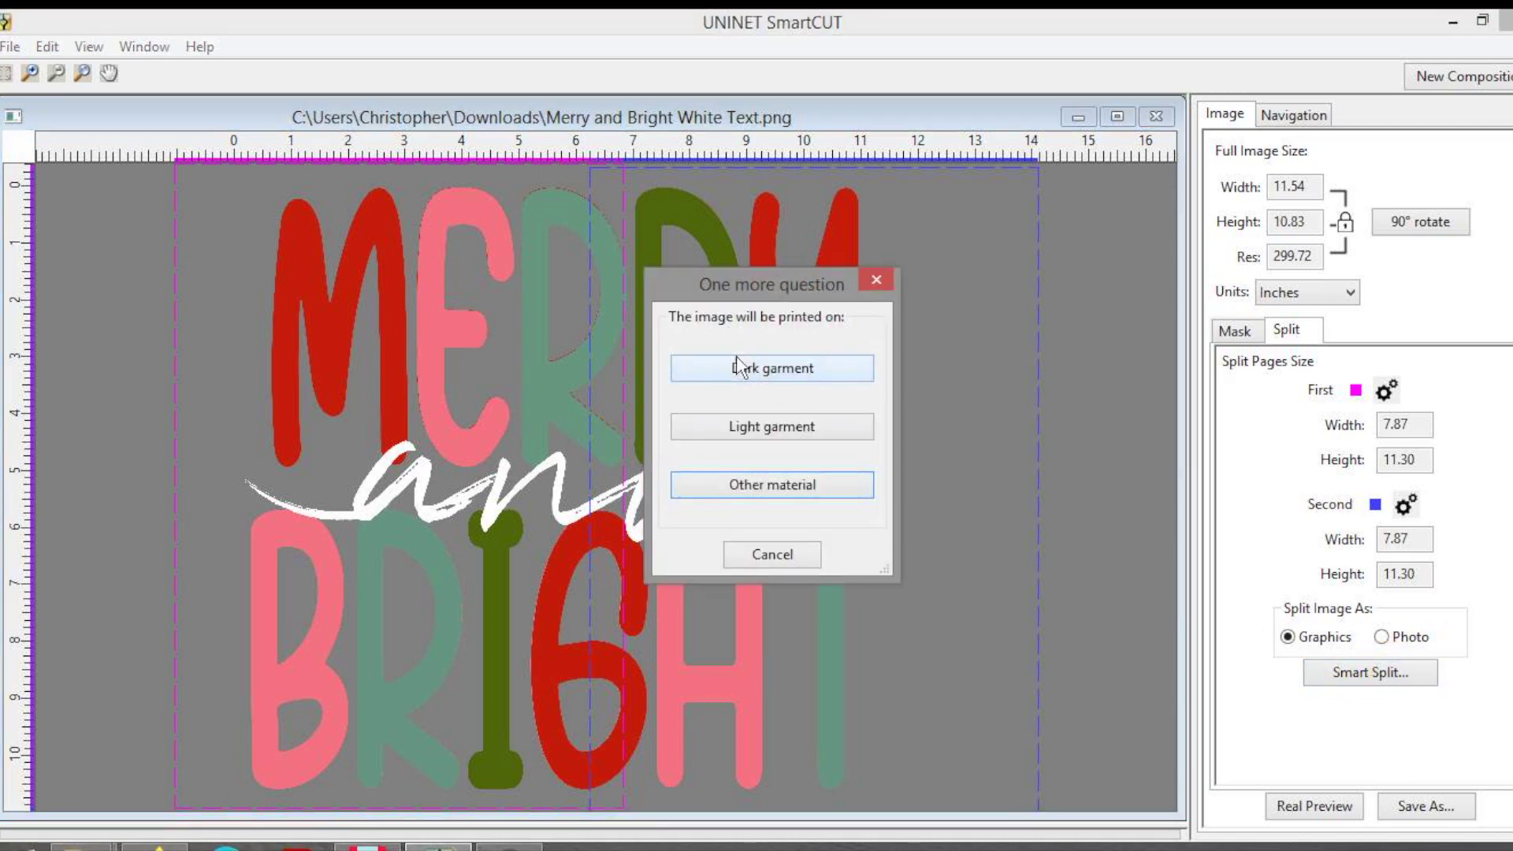
{"action": "left_click", "coordinate": [724, 365]}
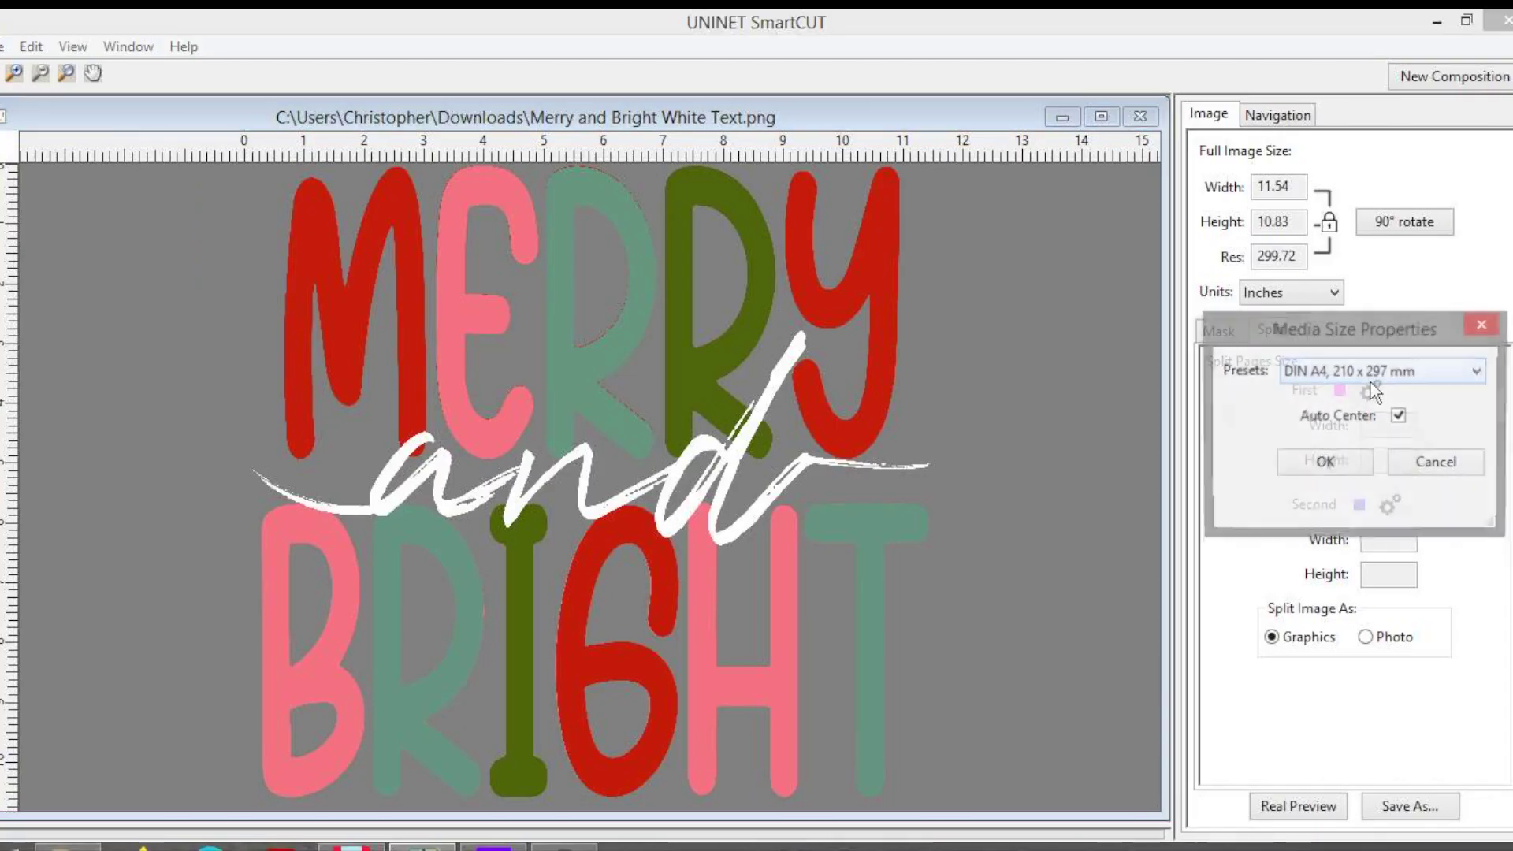
- Place two overlapping DIN A4 split pages, the first along the artwork's left edge and the second along its right edge
{"action": "left_click", "coordinate": [1309, 464]}
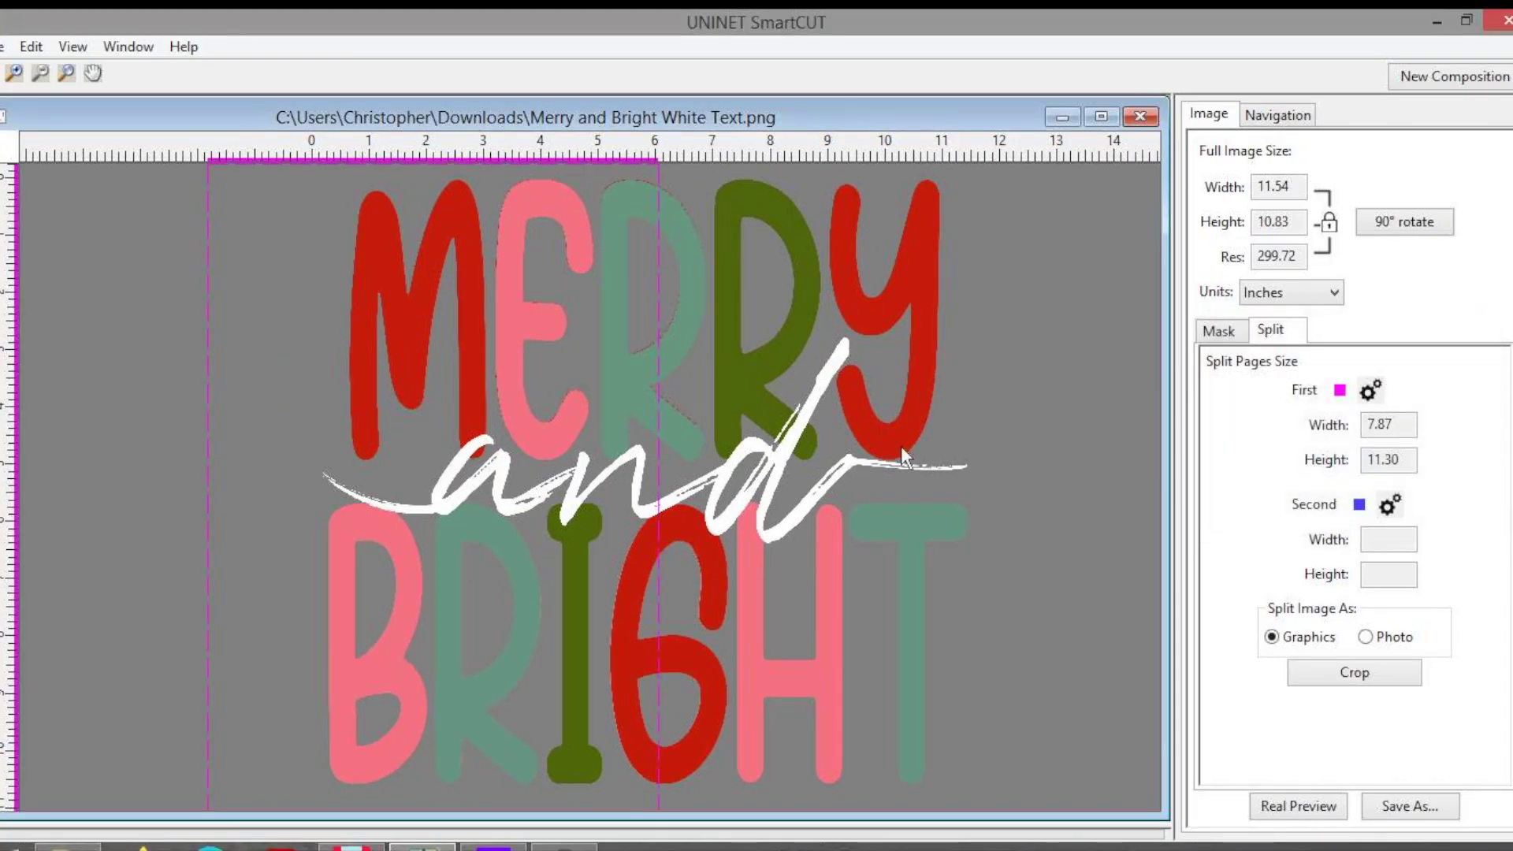
{"action": "left_click", "coordinate": [530, 429]}
{"action": "left_click_drag", "start_coordinate": [530, 429], "coordinate": [625, 431]}
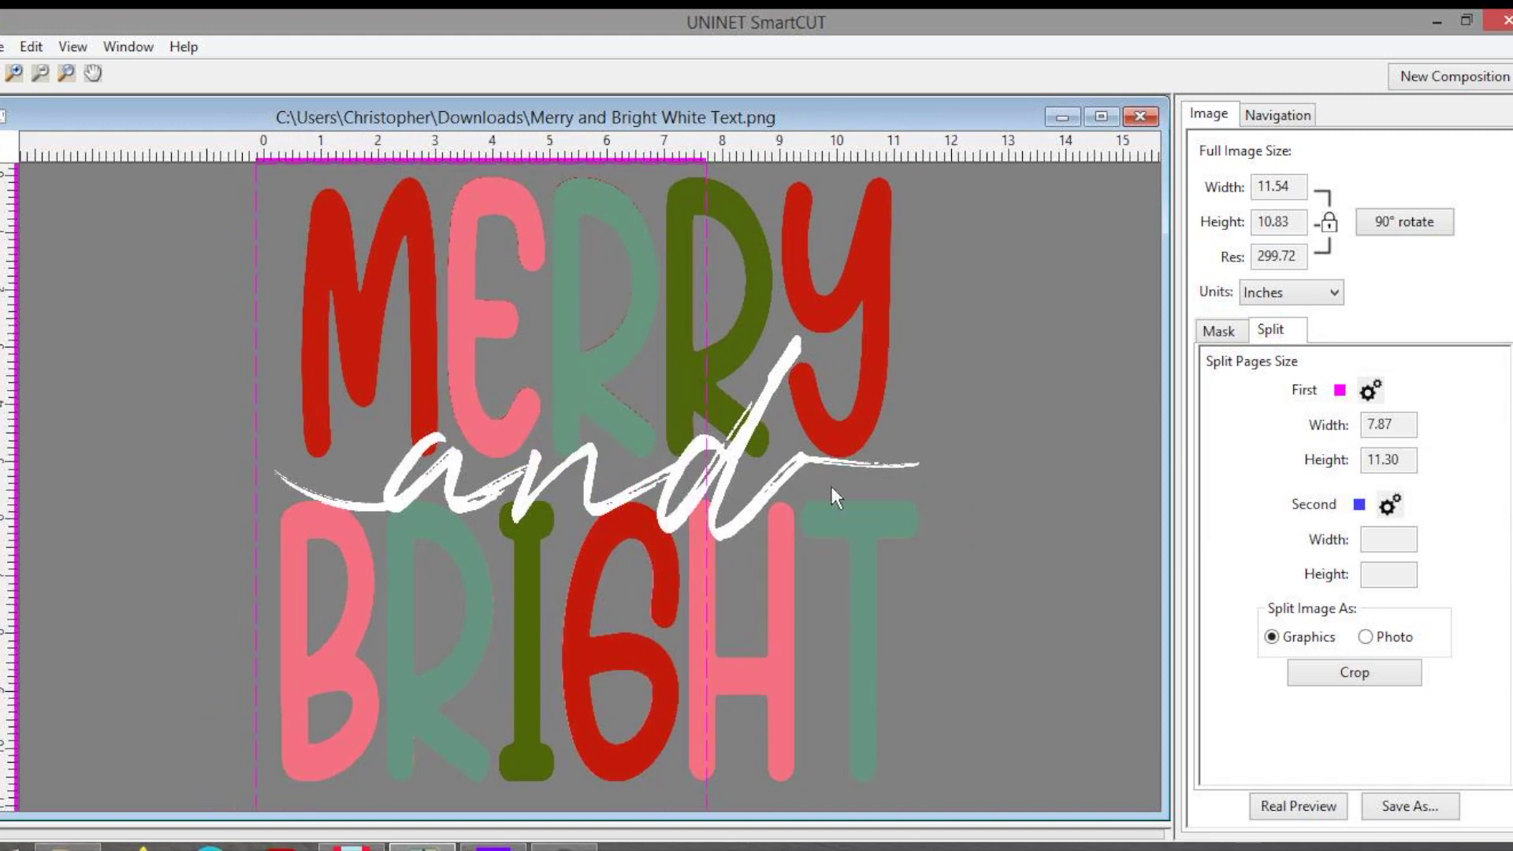
{"action": "left_click", "coordinate": [1389, 505]}
{"action": "left_click", "coordinate": [1331, 574]}
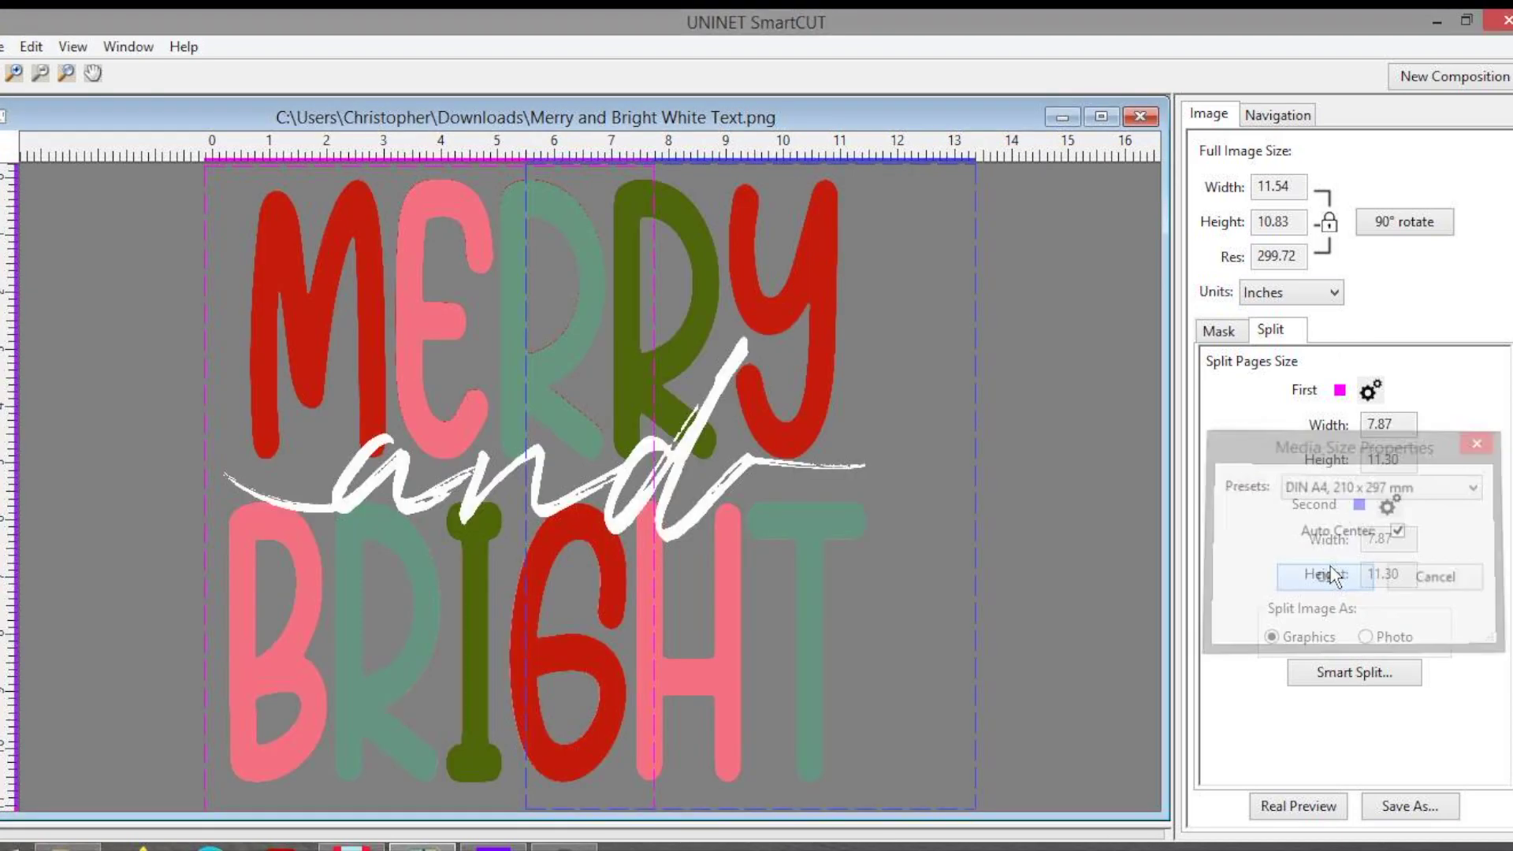
{"action": "left_click_drag", "start_coordinate": [919, 473], "coordinate": [819, 479]}
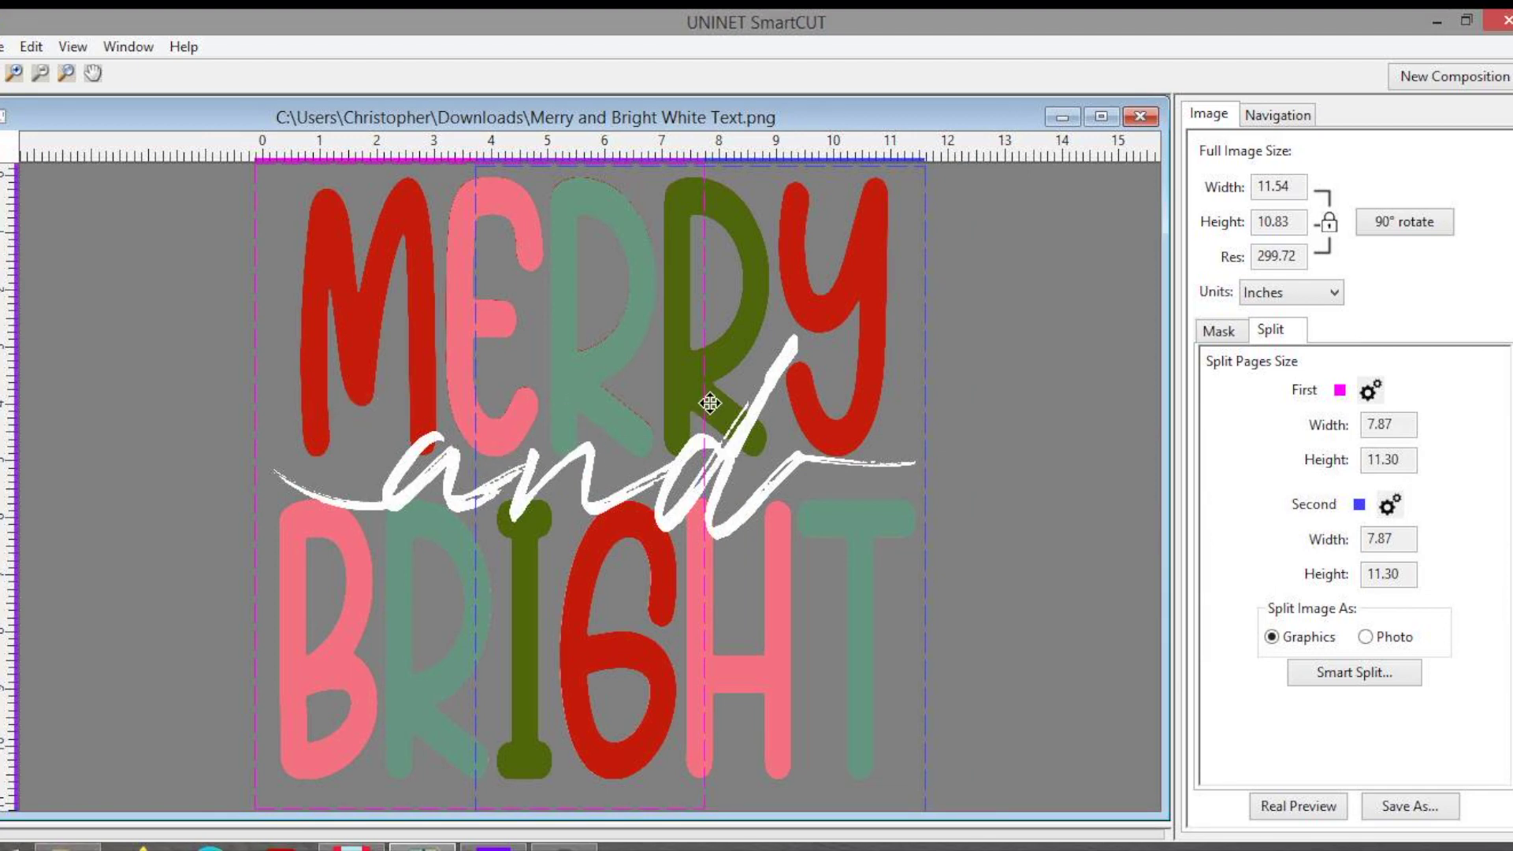
- Smart Split the artwork for a dark garment and save the output as the PDF "Merry and Bright White Text"
{"action": "left_click", "coordinate": [1334, 676]}
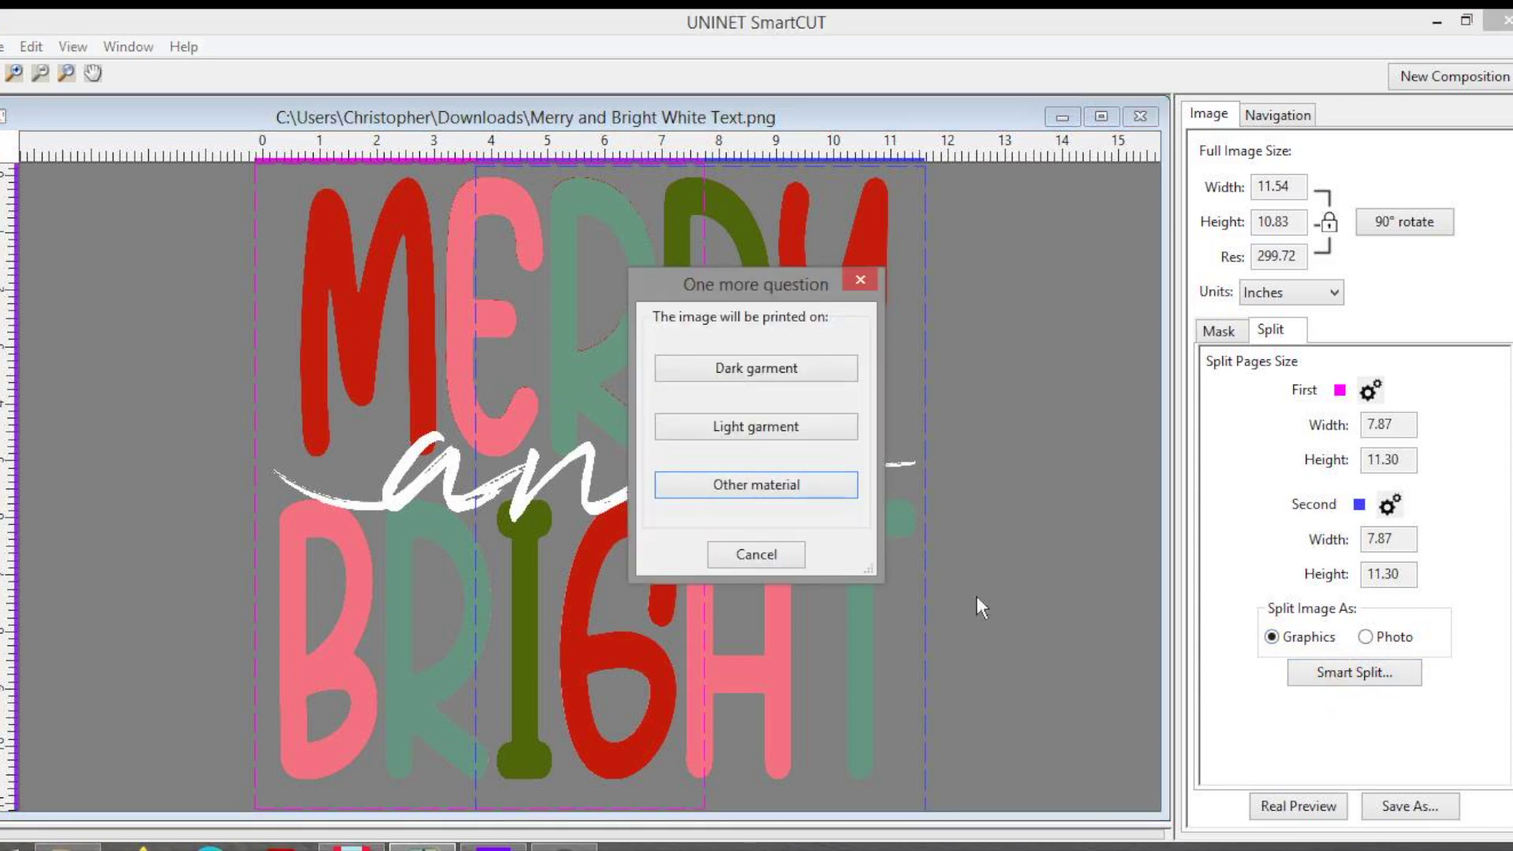
{"action": "left_click", "coordinate": [795, 372]}
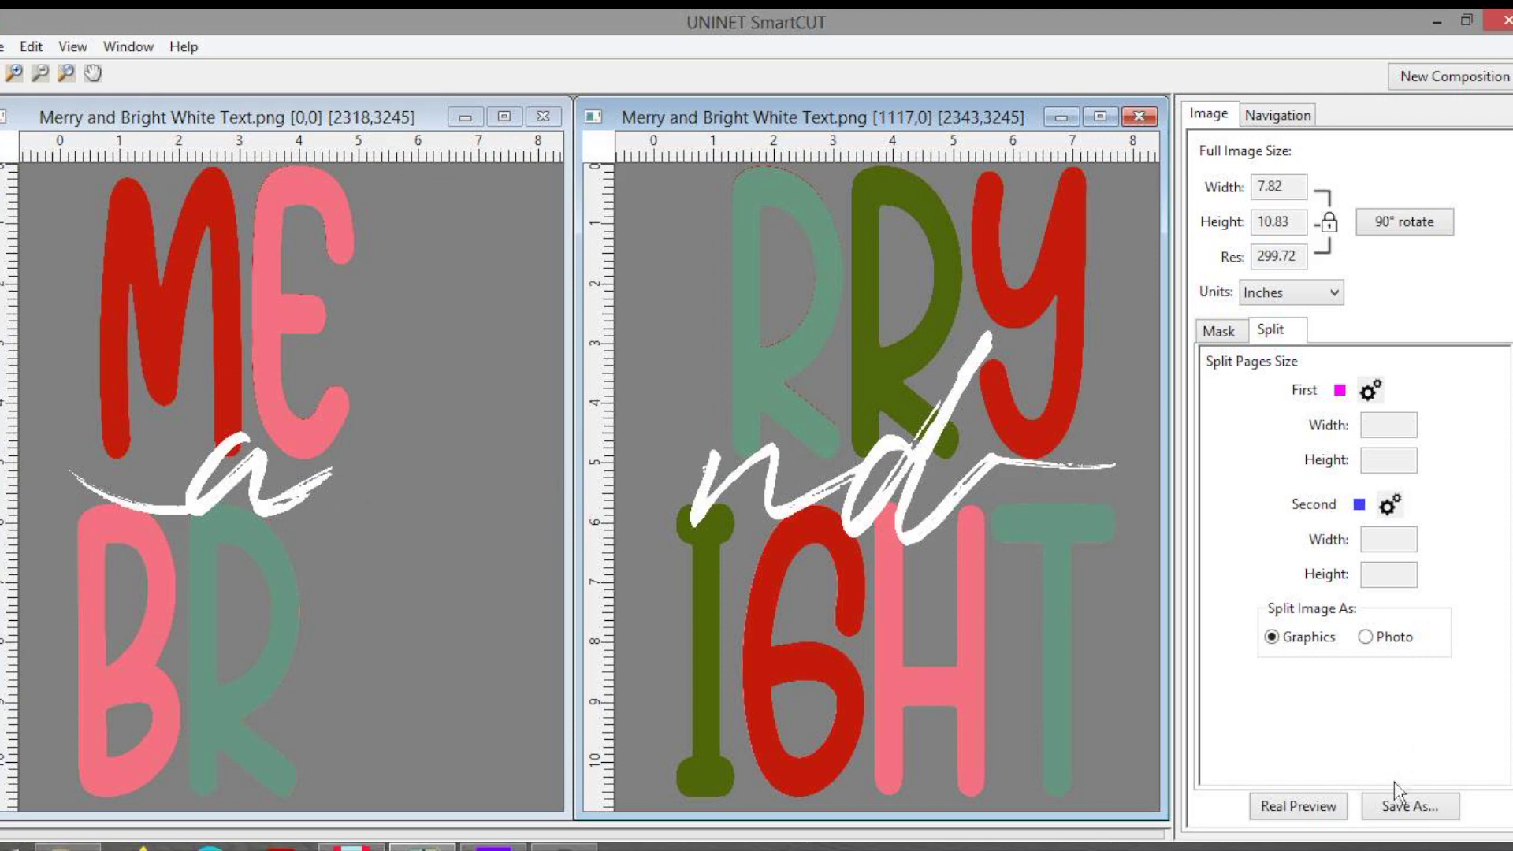
{"action": "left_click", "coordinate": [1395, 809]}
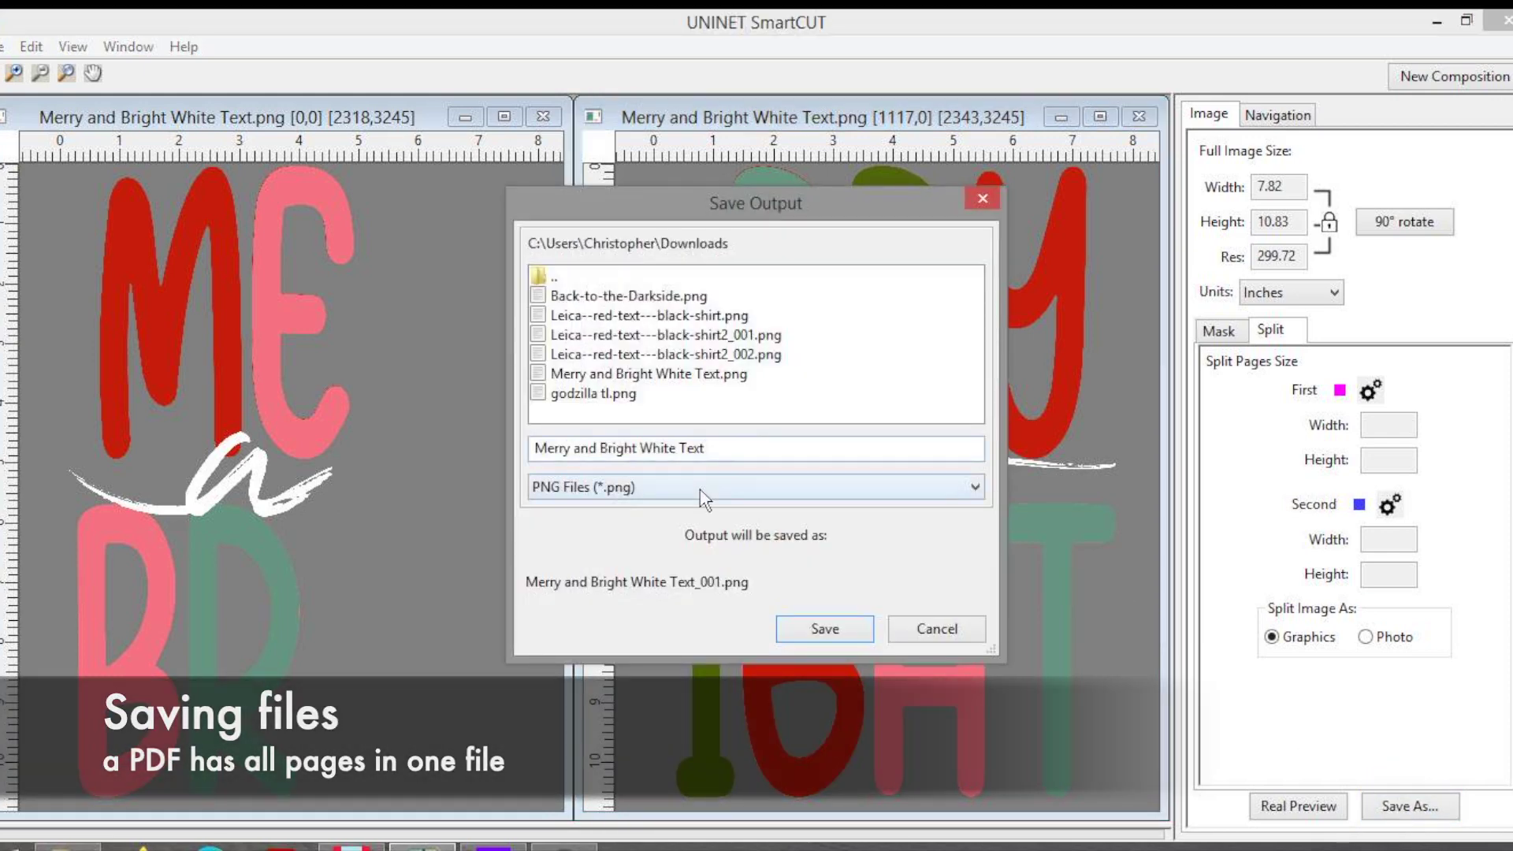
{"action": "left_click", "coordinate": [701, 490]}
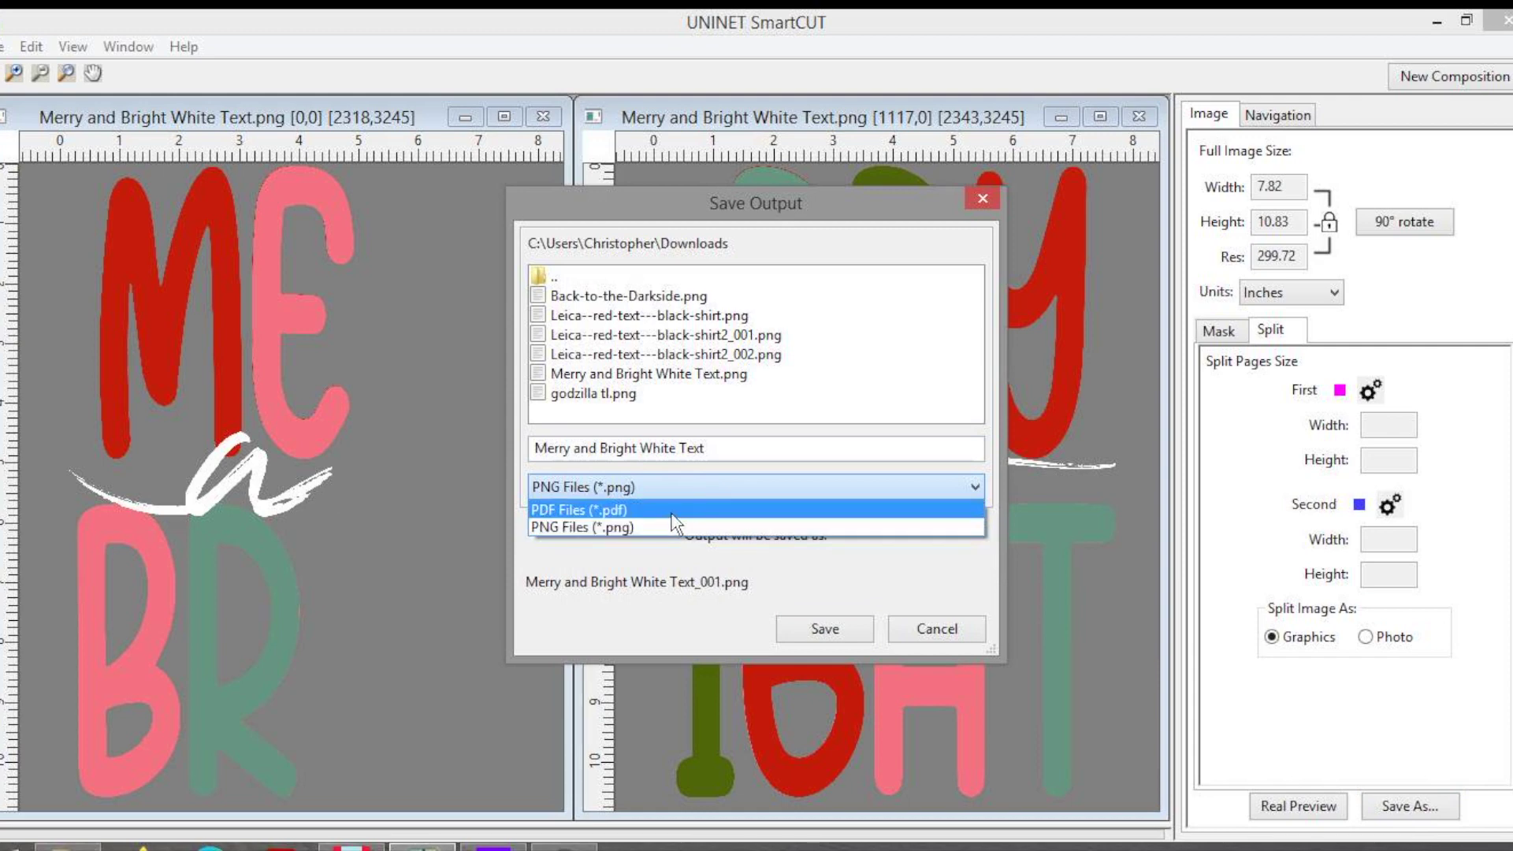
{"action": "left_click", "coordinate": [672, 513]}
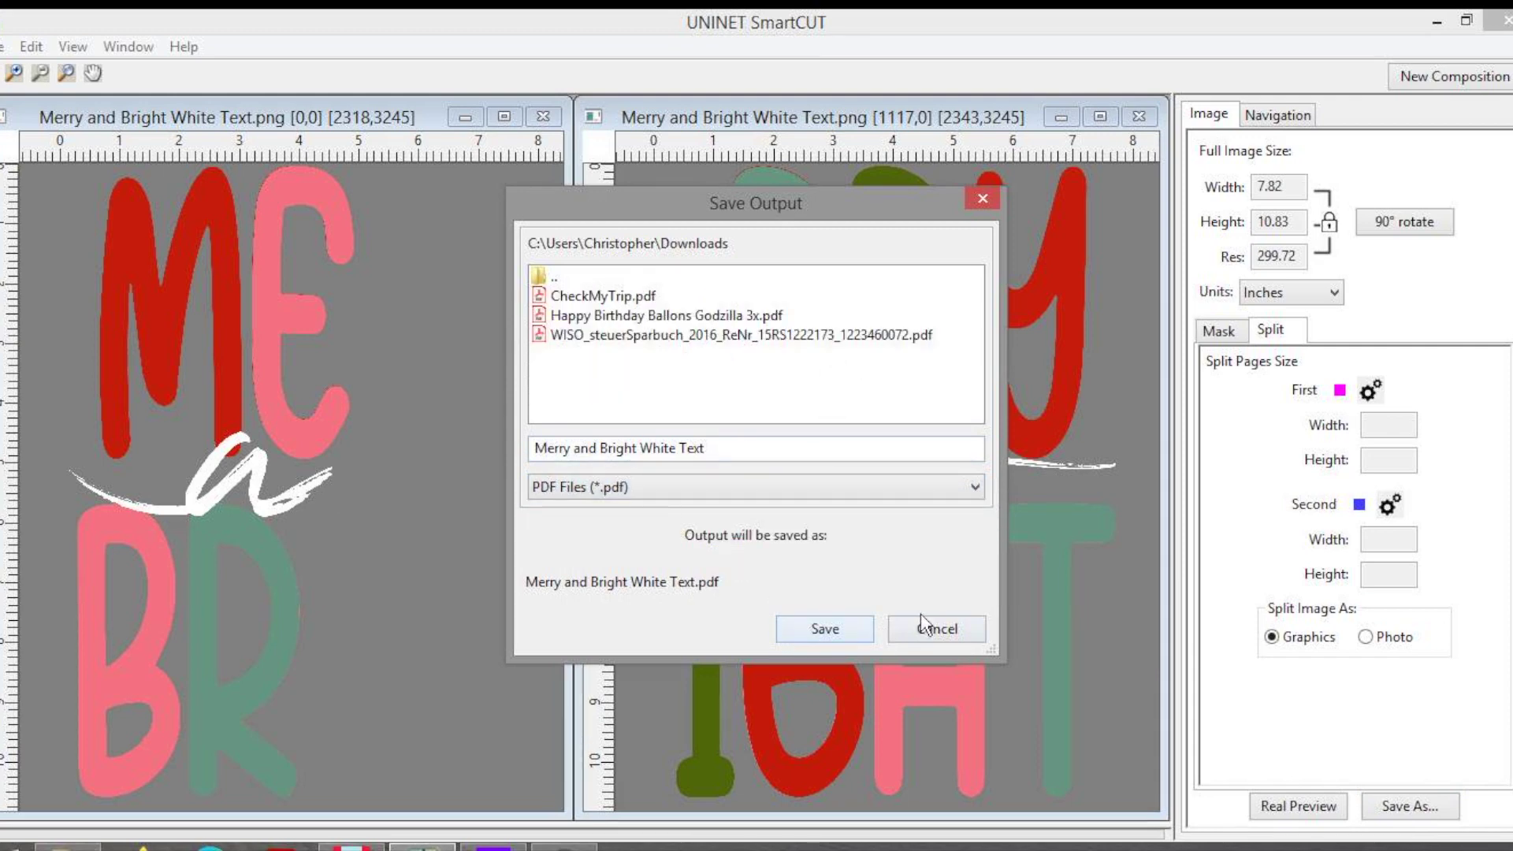
{"action": "left_click", "coordinate": [851, 631]}
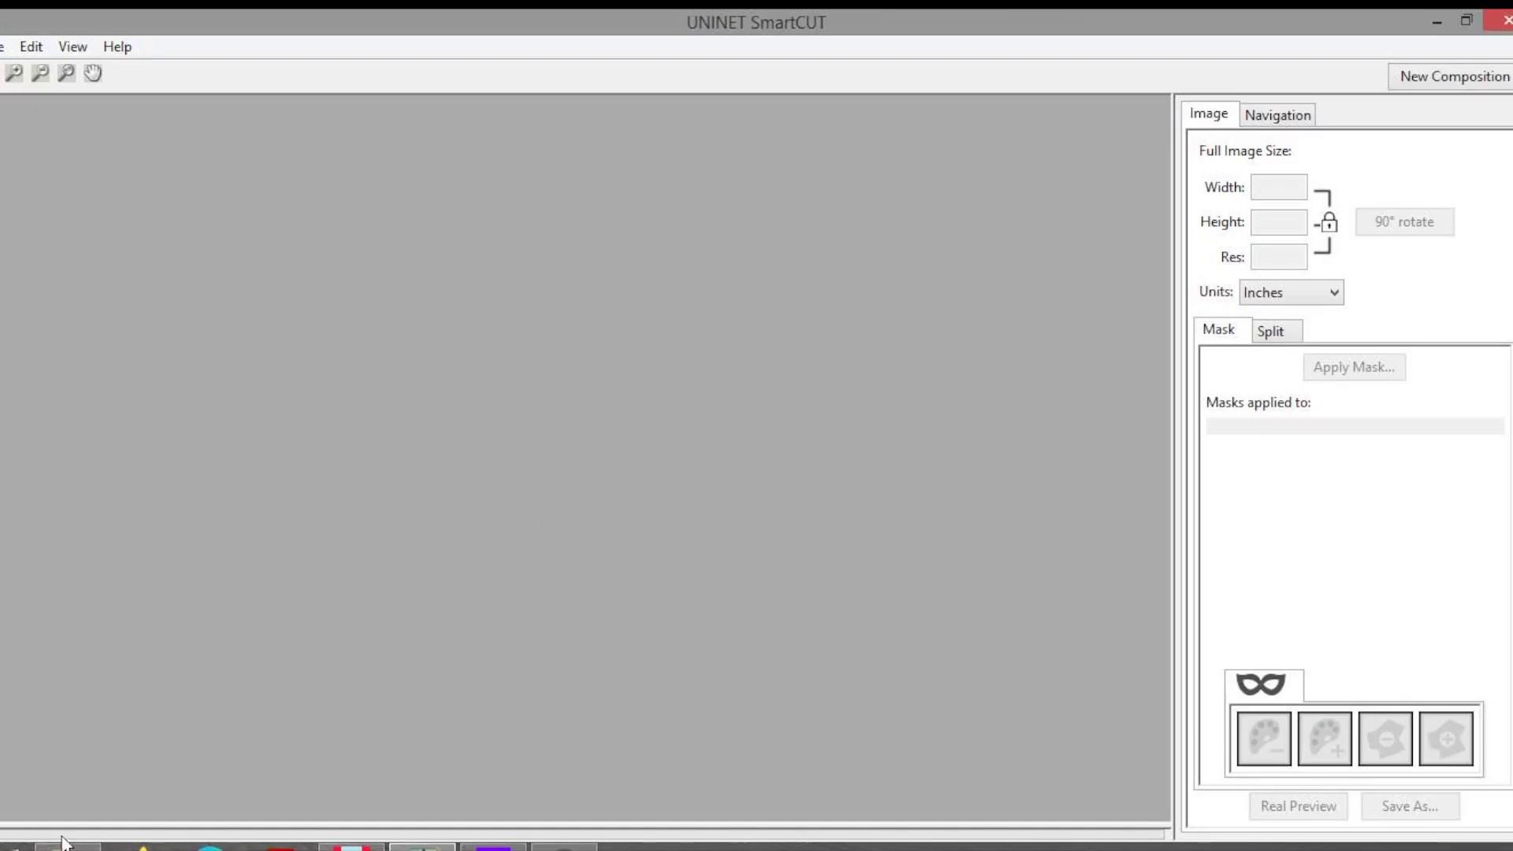
- Load E5007.png into SmartCUT from the "UNINET IColor Digital Stock art Samples" folder on the UNINET (D:) drive
{"action": "left_click", "coordinate": [67, 847]}
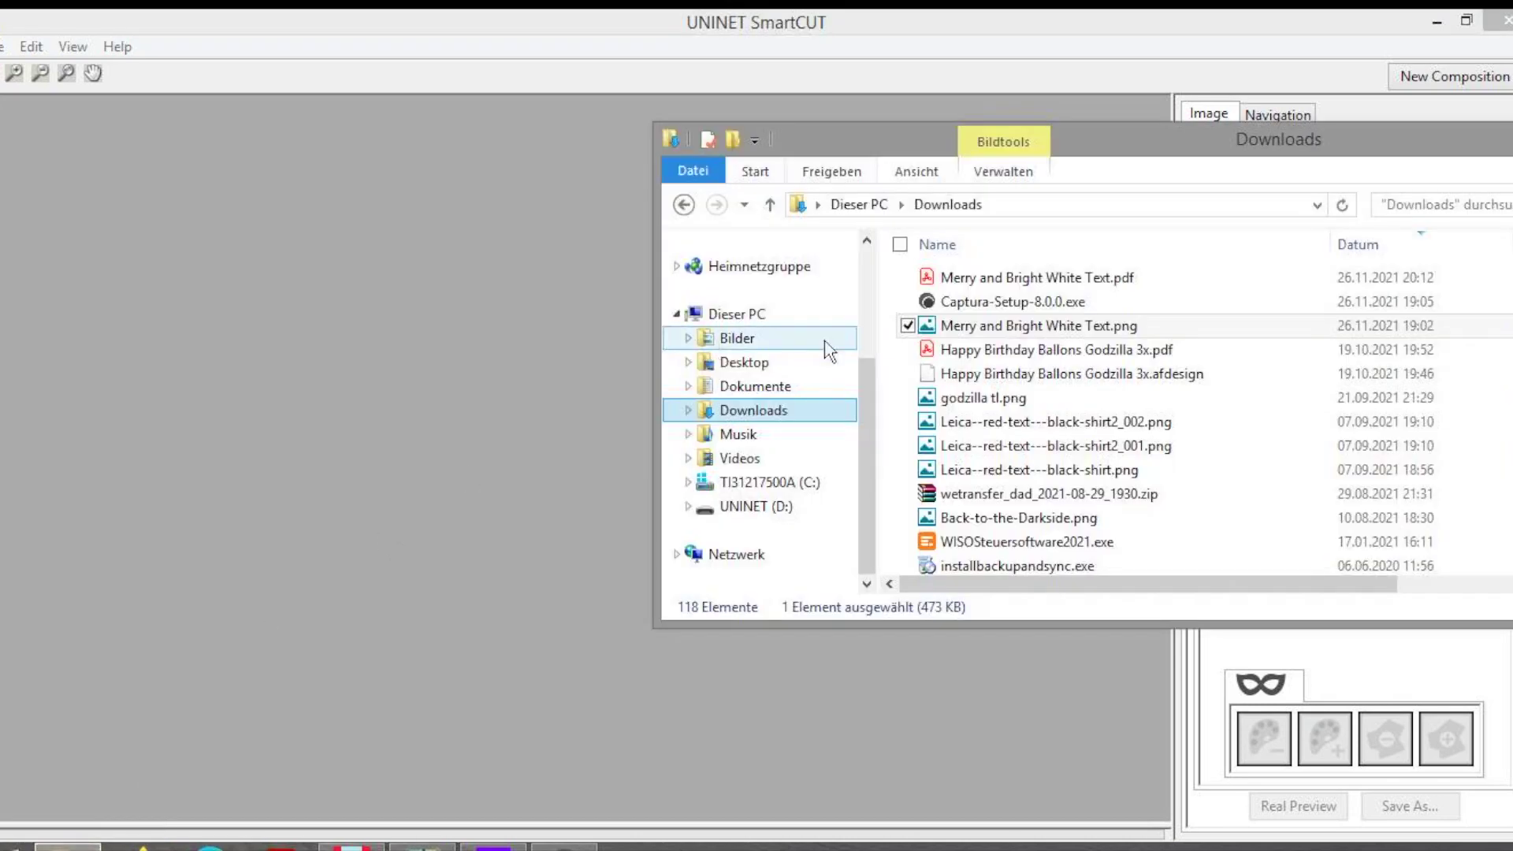
{"action": "left_click", "coordinate": [741, 507]}
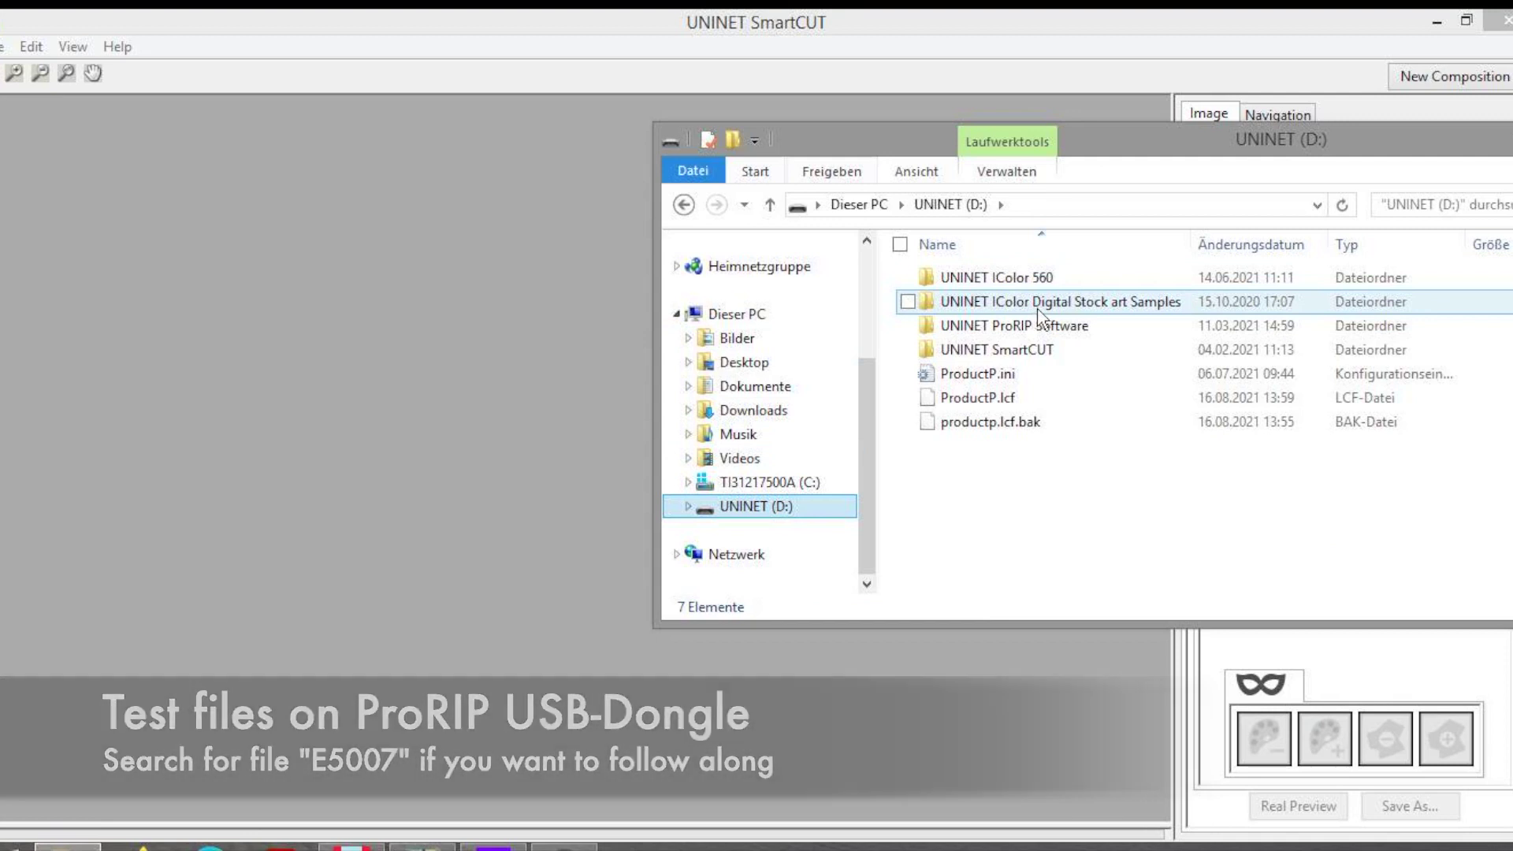
{"action": "left_click", "coordinate": [1039, 312]}
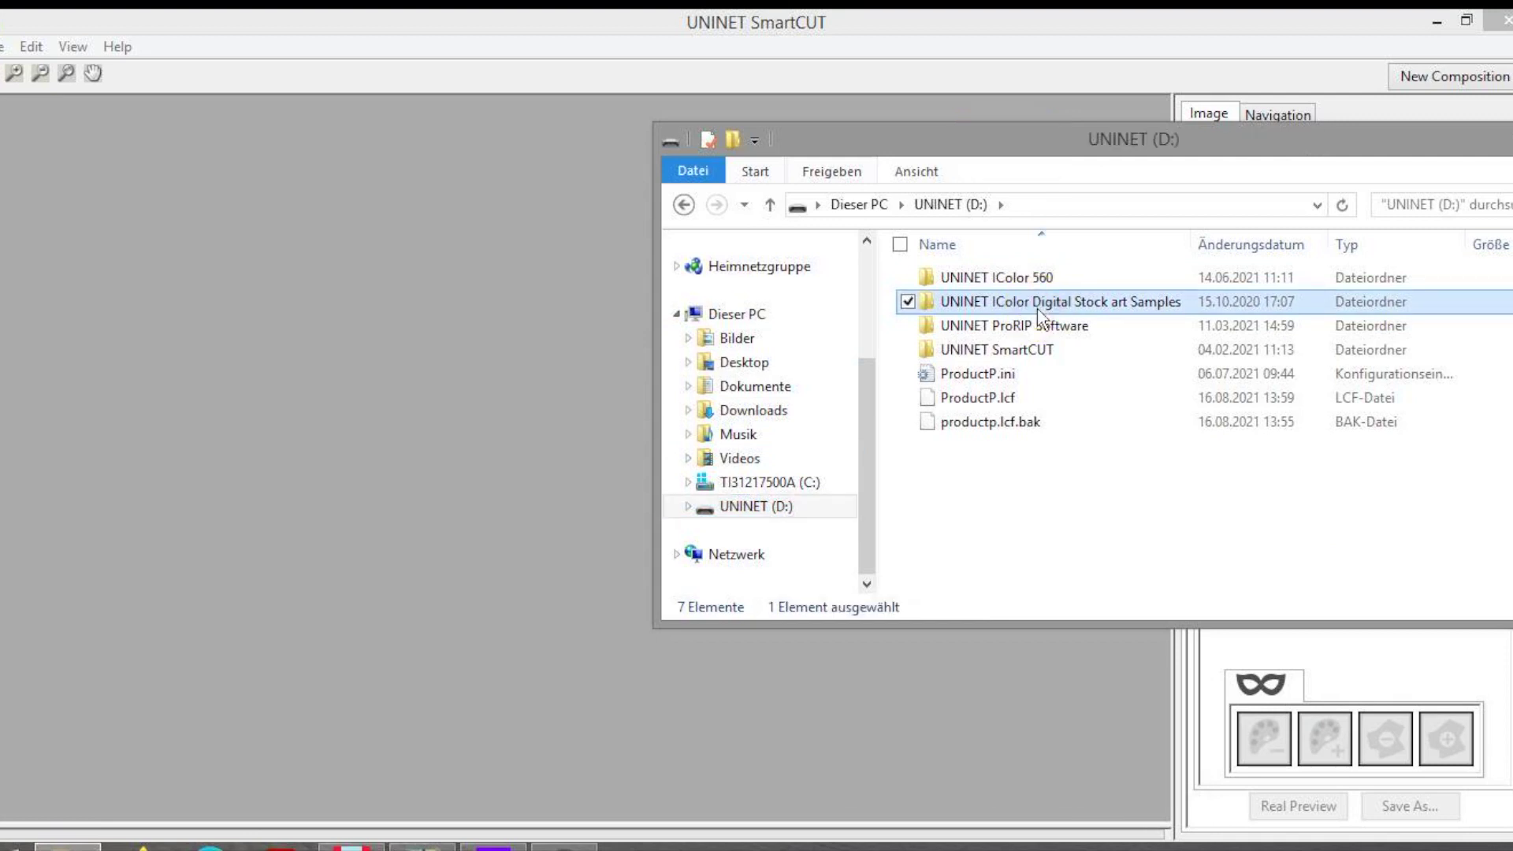
{"action": "double_click", "coordinate": [1039, 311]}
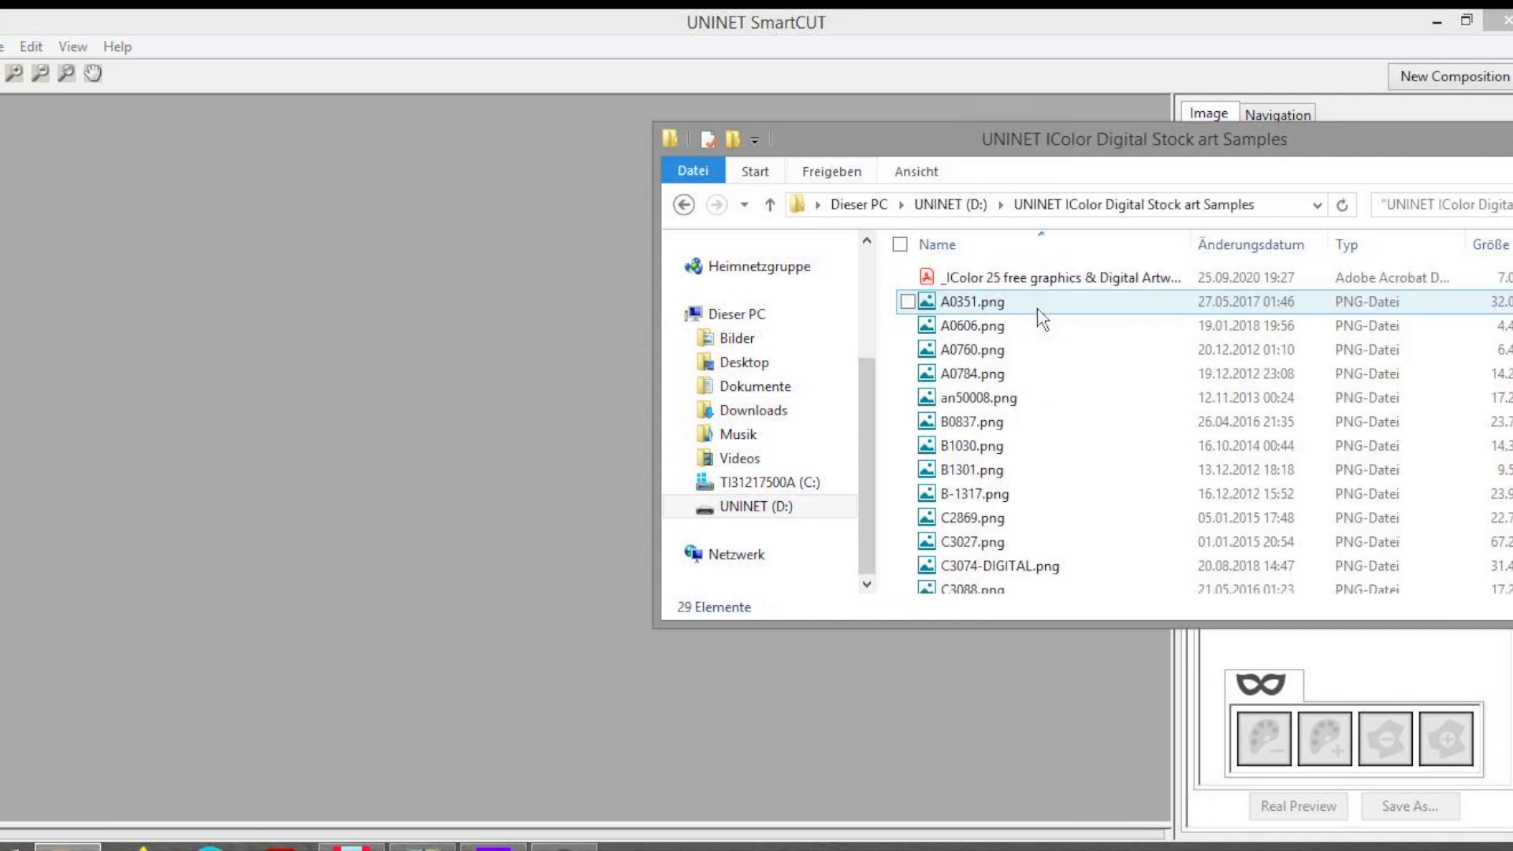
{"action": "scroll", "coordinate": [979, 493], "scroll_direction": "down", "scroll_amount": 3}
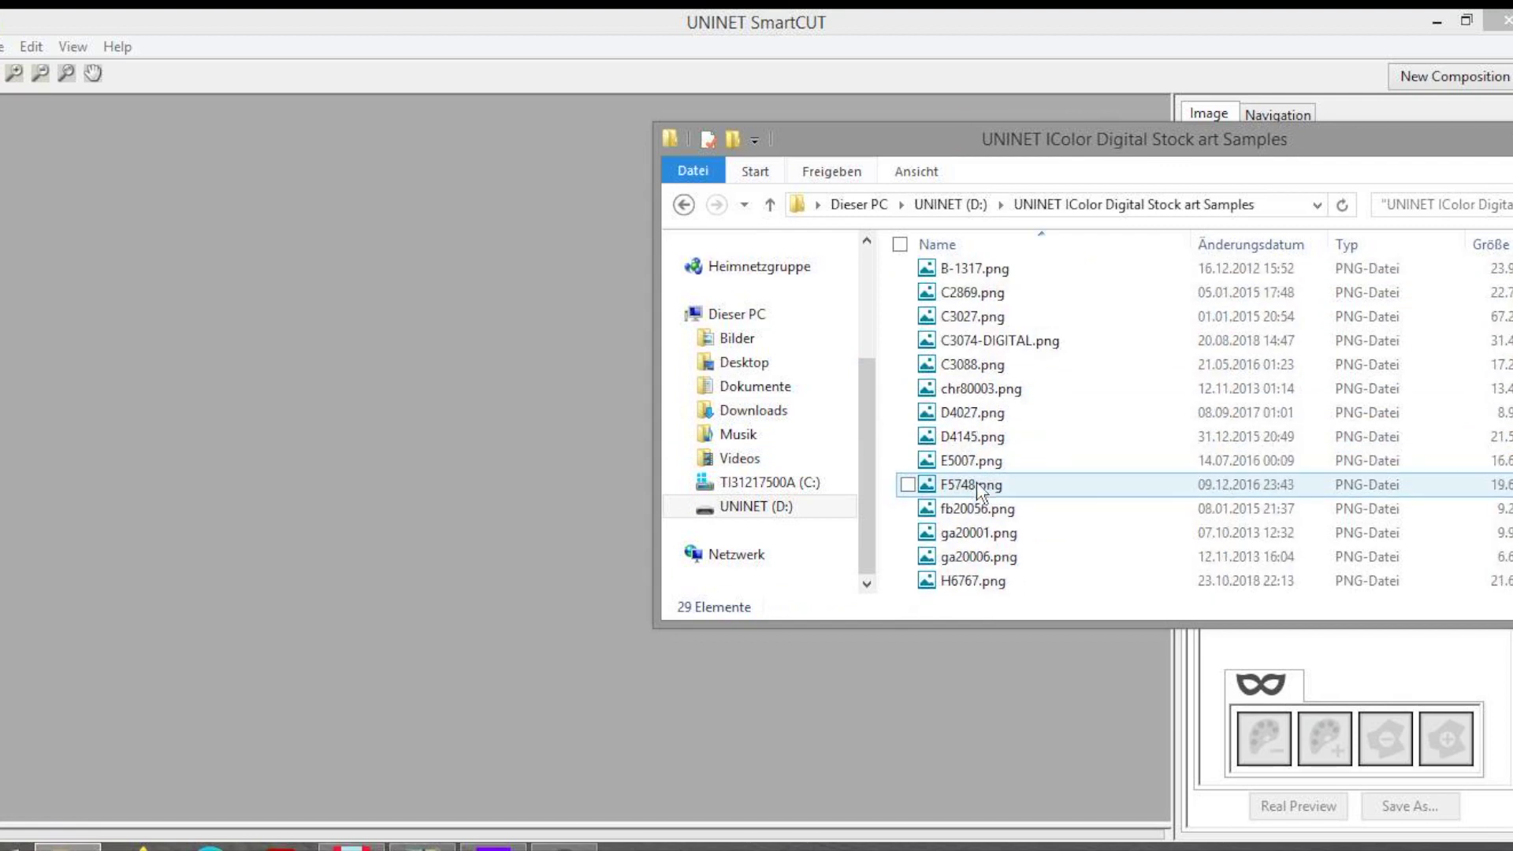
{"action": "scroll", "coordinate": [979, 493], "scroll_direction": "down", "scroll_amount": 1}
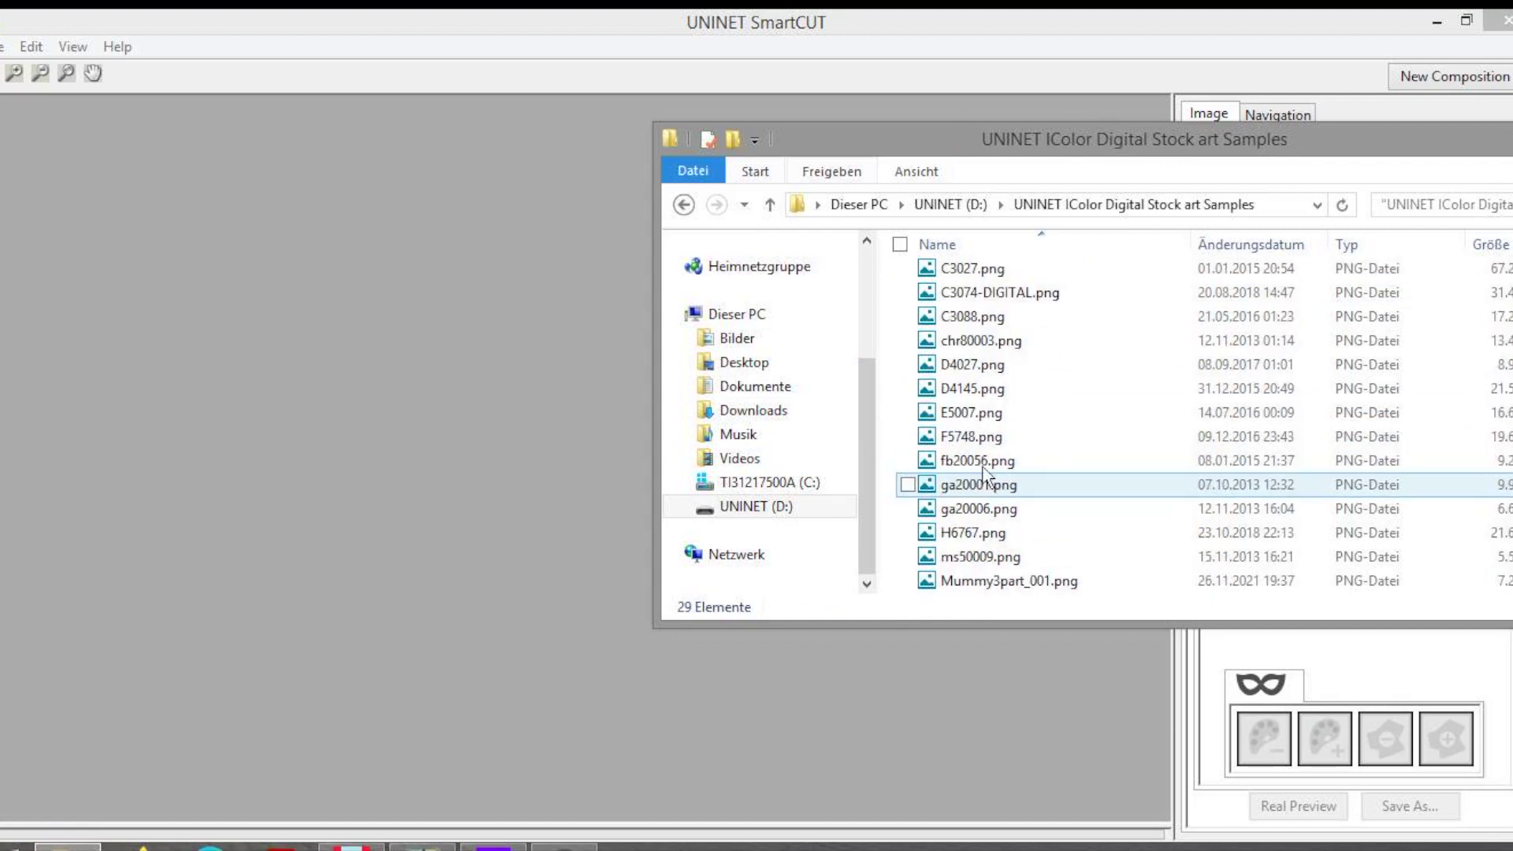
{"action": "left_click", "coordinate": [974, 416]}
{"action": "left_click_drag", "start_coordinate": [974, 416], "coordinate": [530, 374]}
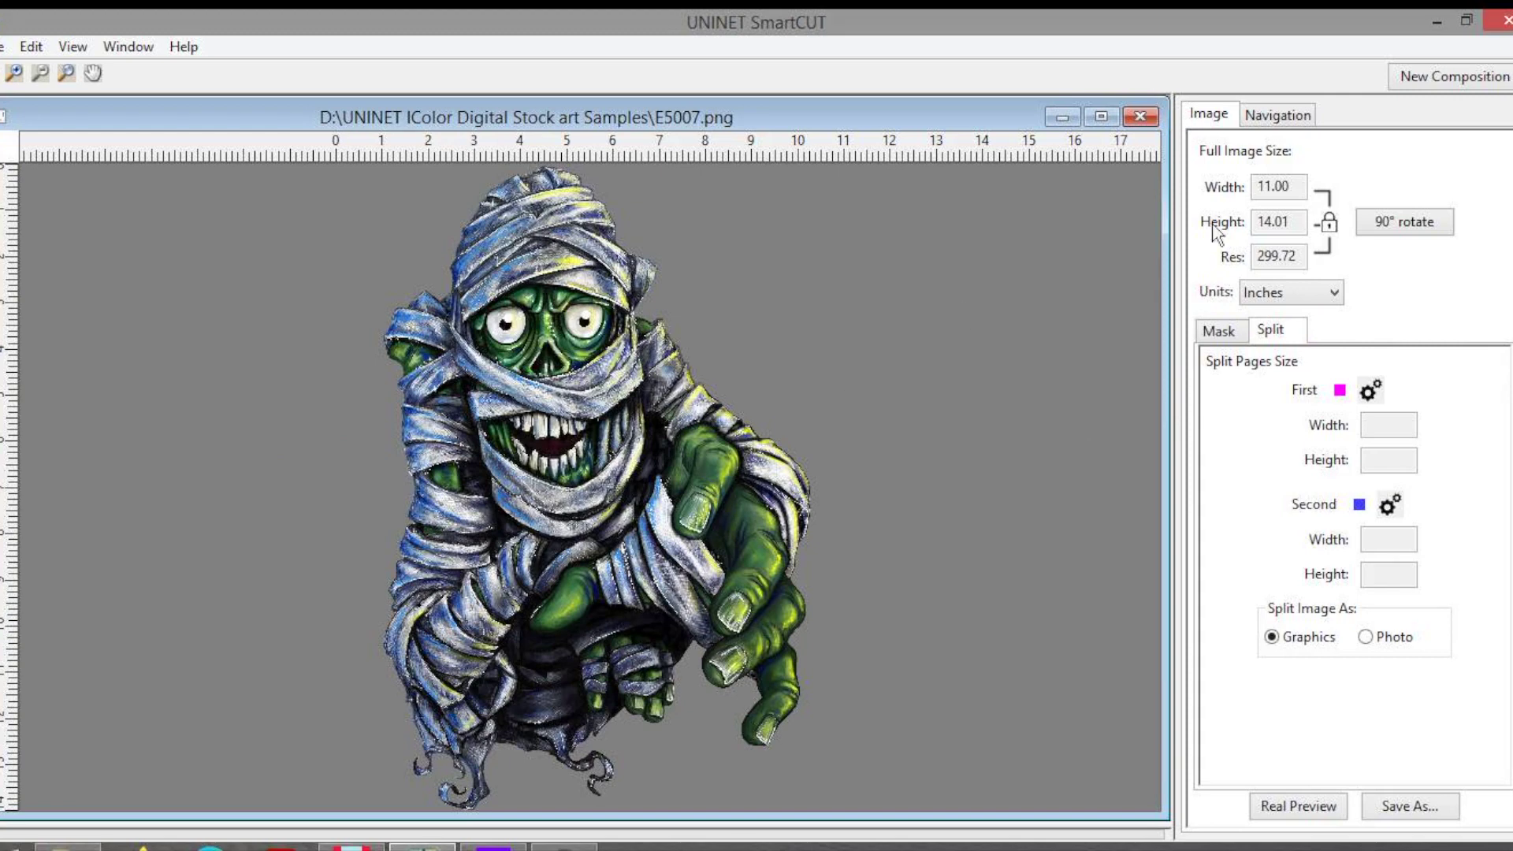
- Set the full image height to 16.5 inches and rotate the mummy image by 90°
{"action": "left_click", "coordinate": [1297, 221]}
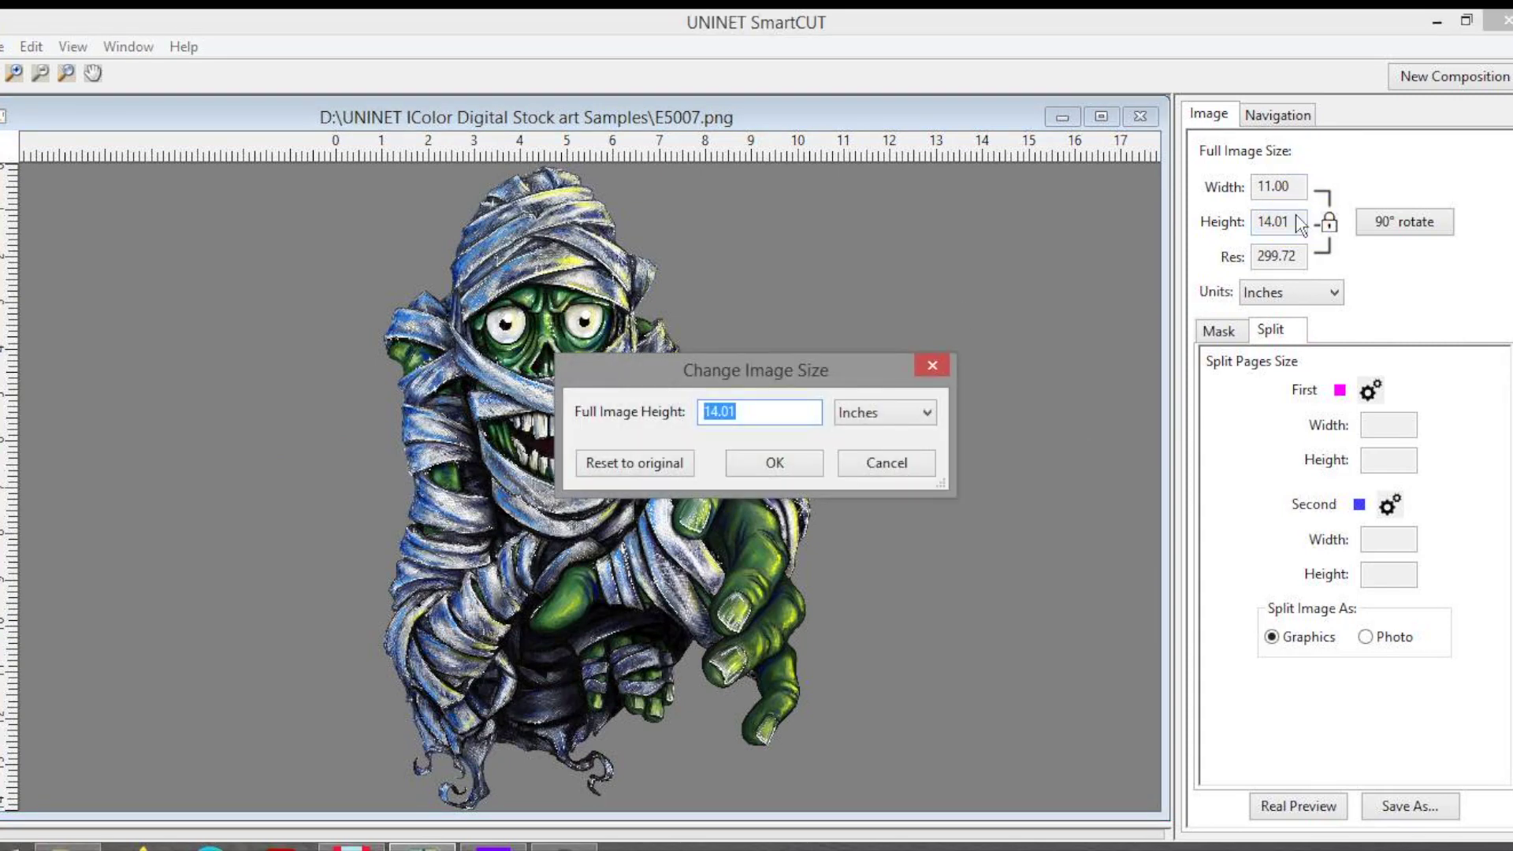
{"action": "type", "text": "16.5"}
{"action": "left_click", "coordinate": [775, 464]}
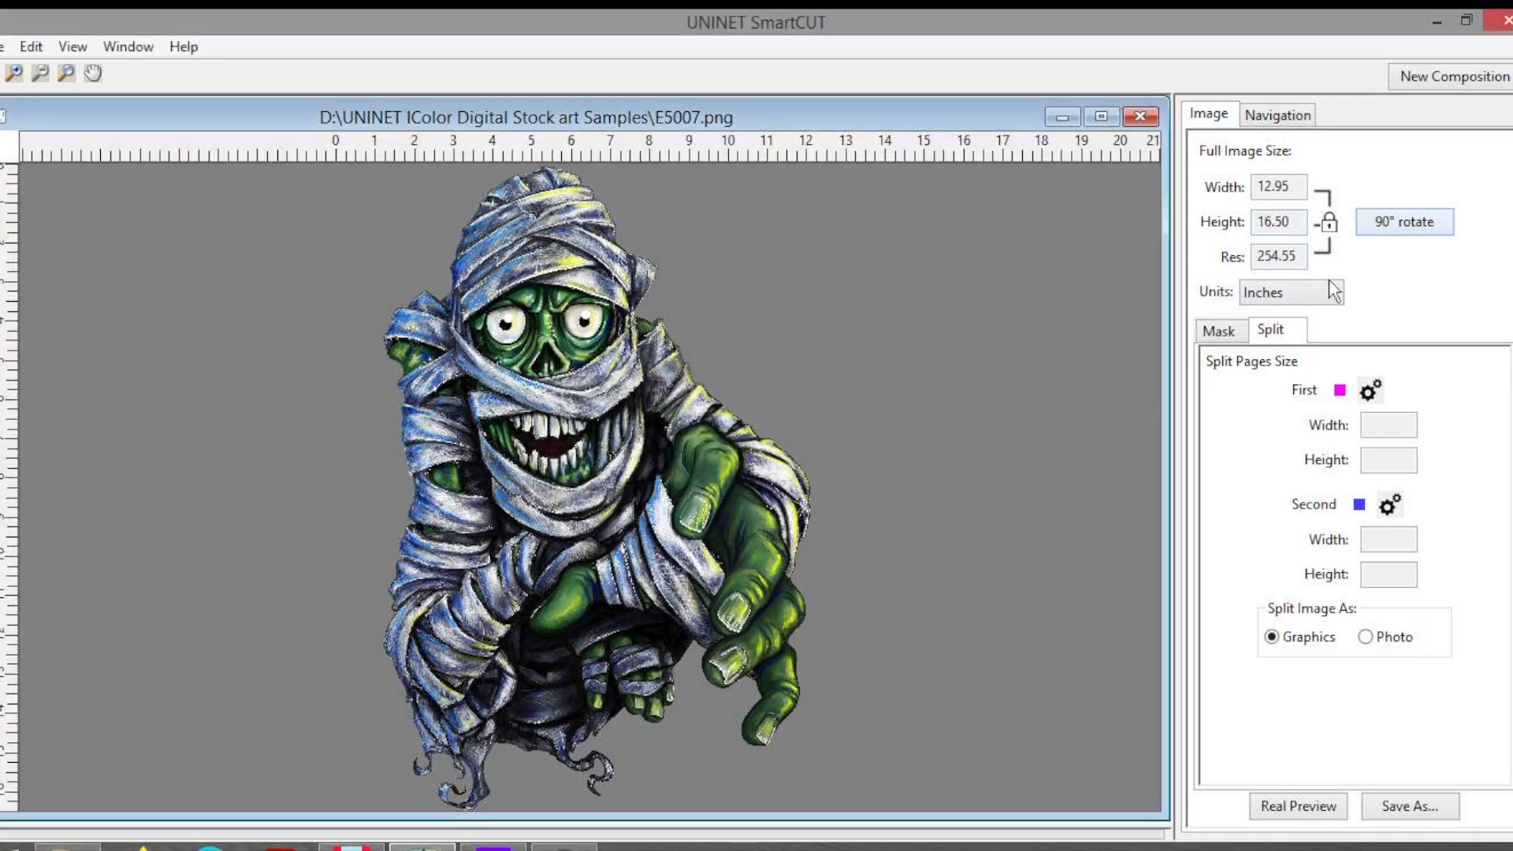
{"action": "left_click", "coordinate": [1424, 227]}
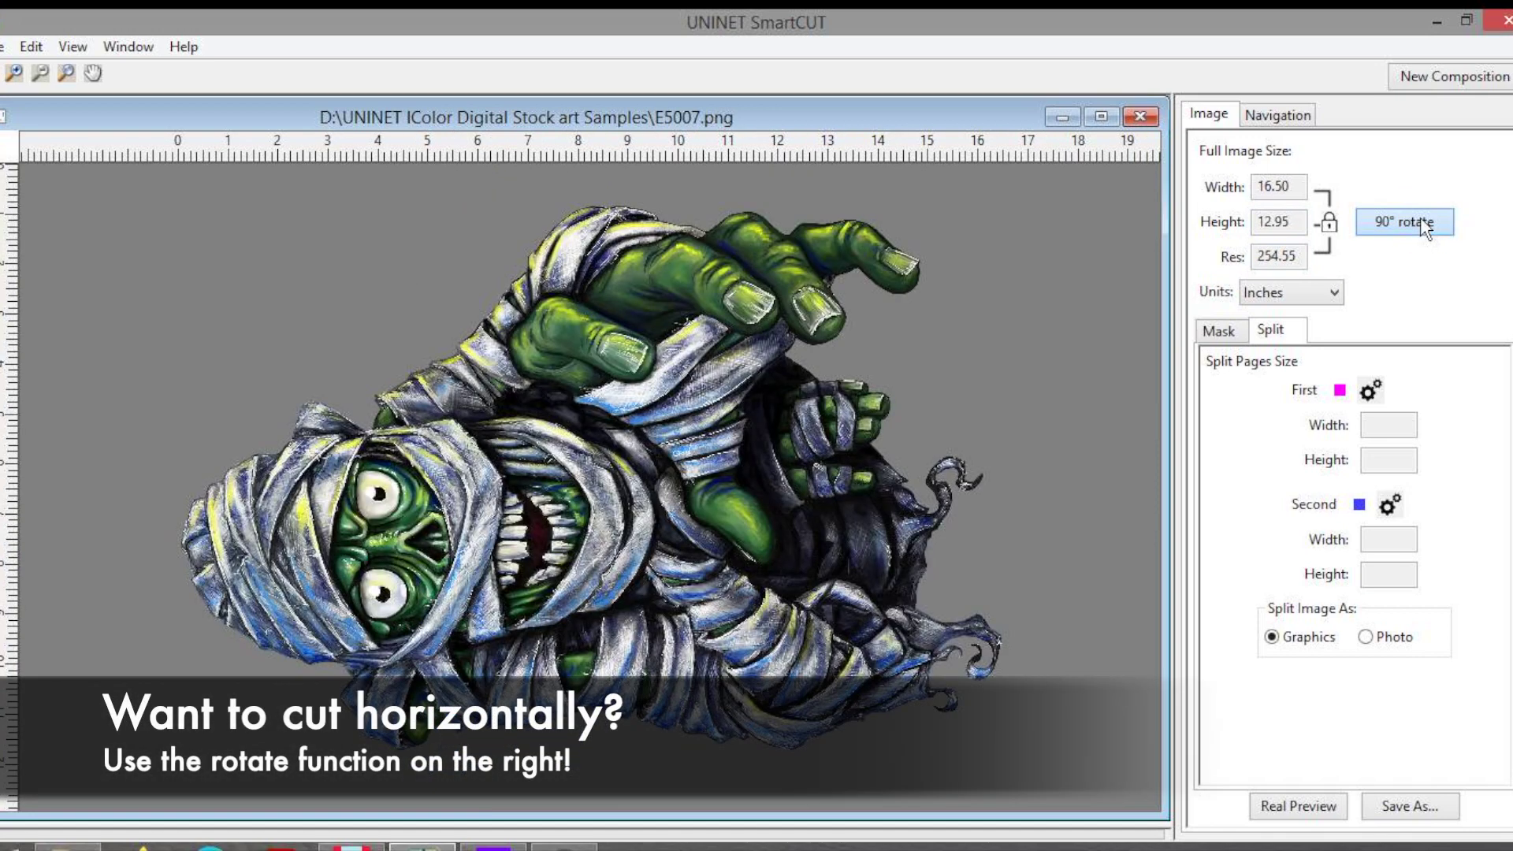
- Add a DIN A4 first split page and position it over the mummy's head end, just outside the artwork's edge
{"action": "left_click", "coordinate": [1373, 393]}
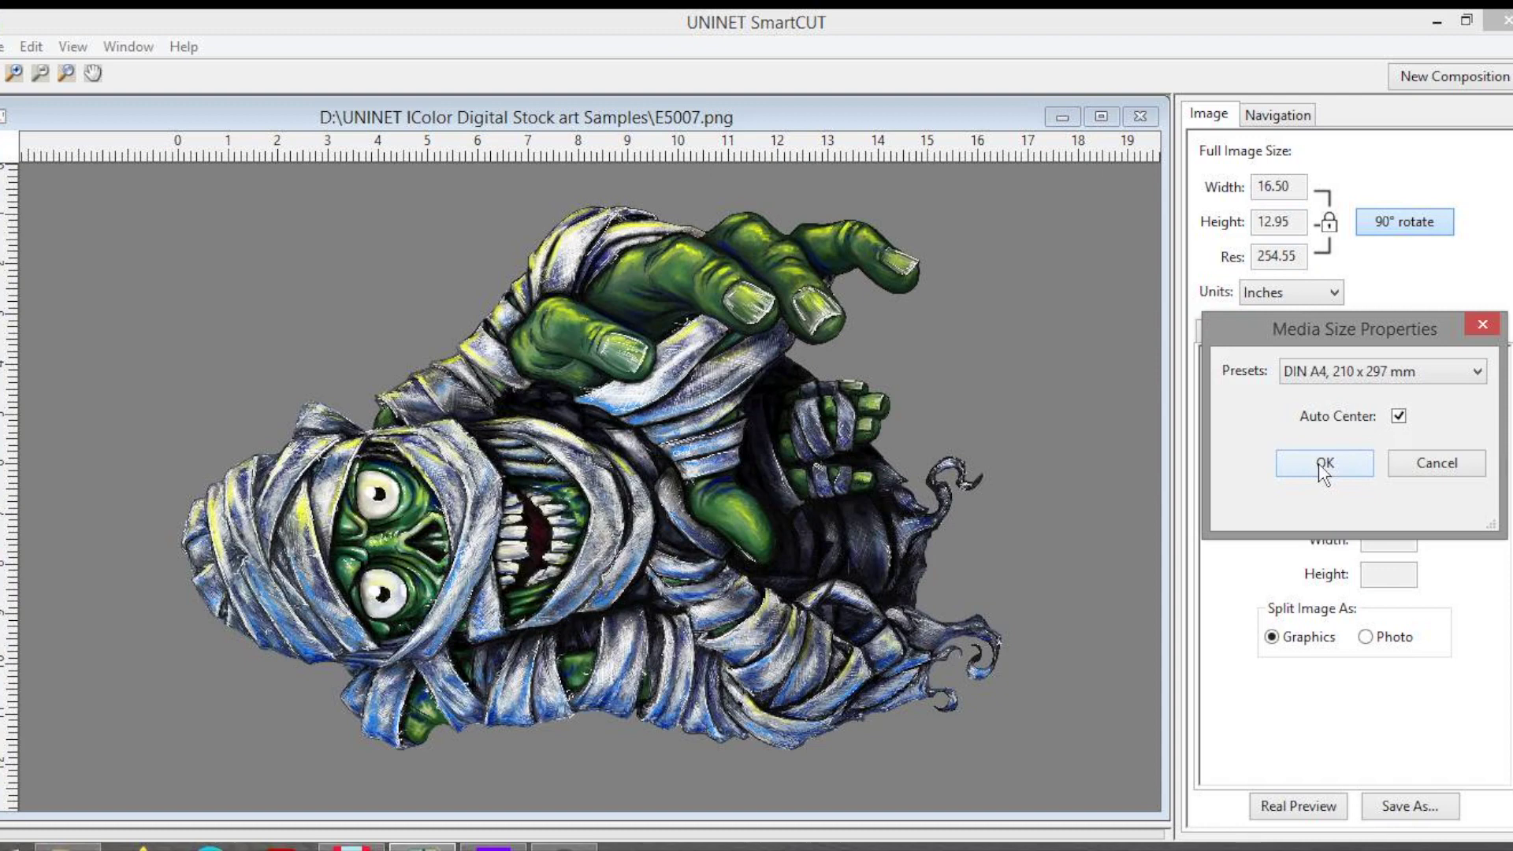
{"action": "left_click", "coordinate": [1321, 465]}
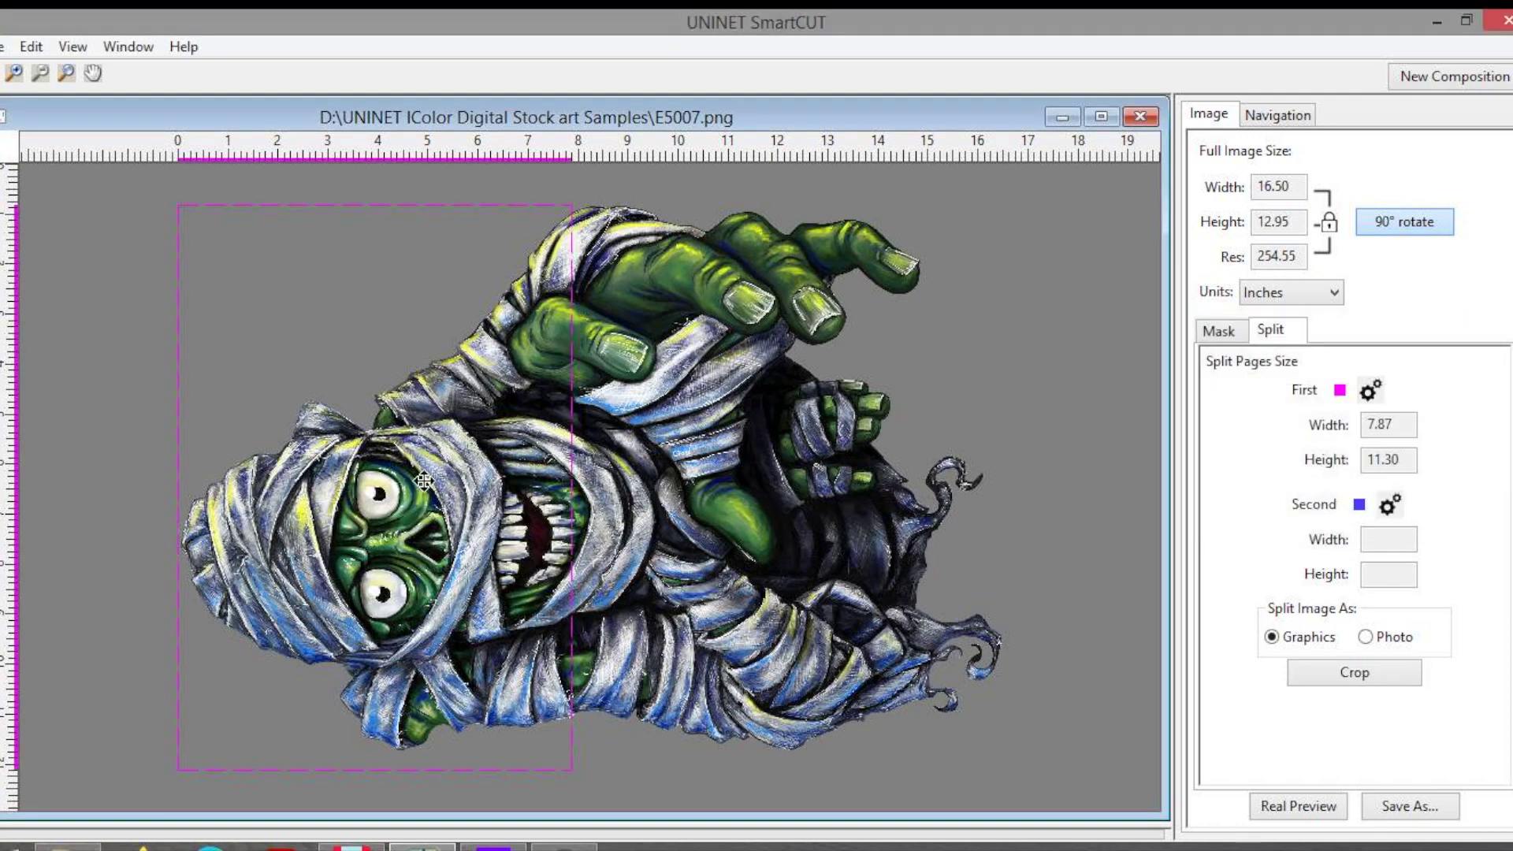
{"action": "left_click_drag", "start_coordinate": [424, 481], "coordinate": [416, 483]}
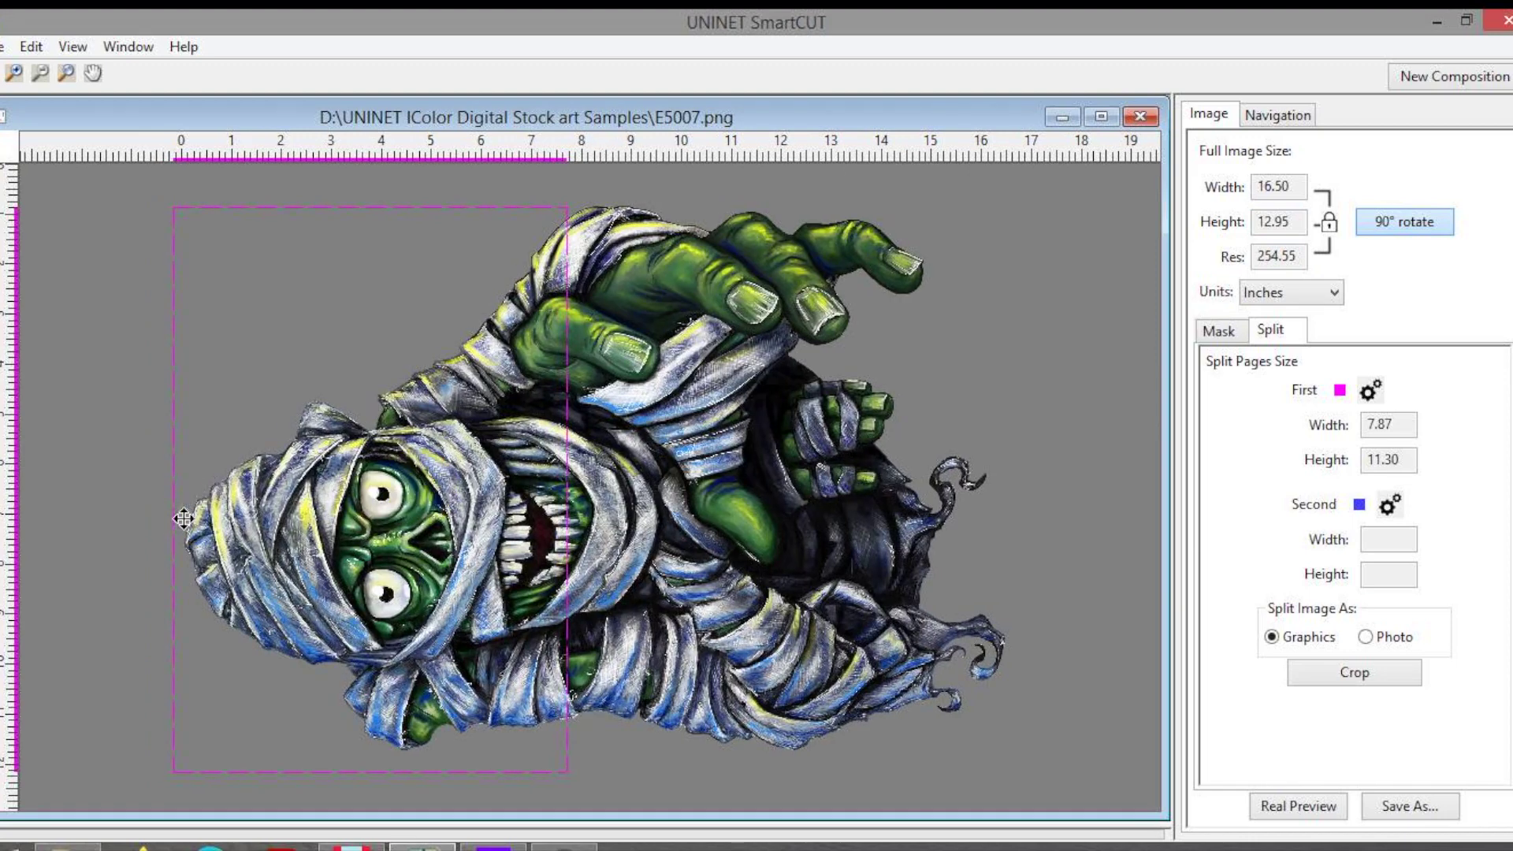
{"action": "left_click_drag", "start_coordinate": [407, 498], "coordinate": [408, 487]}
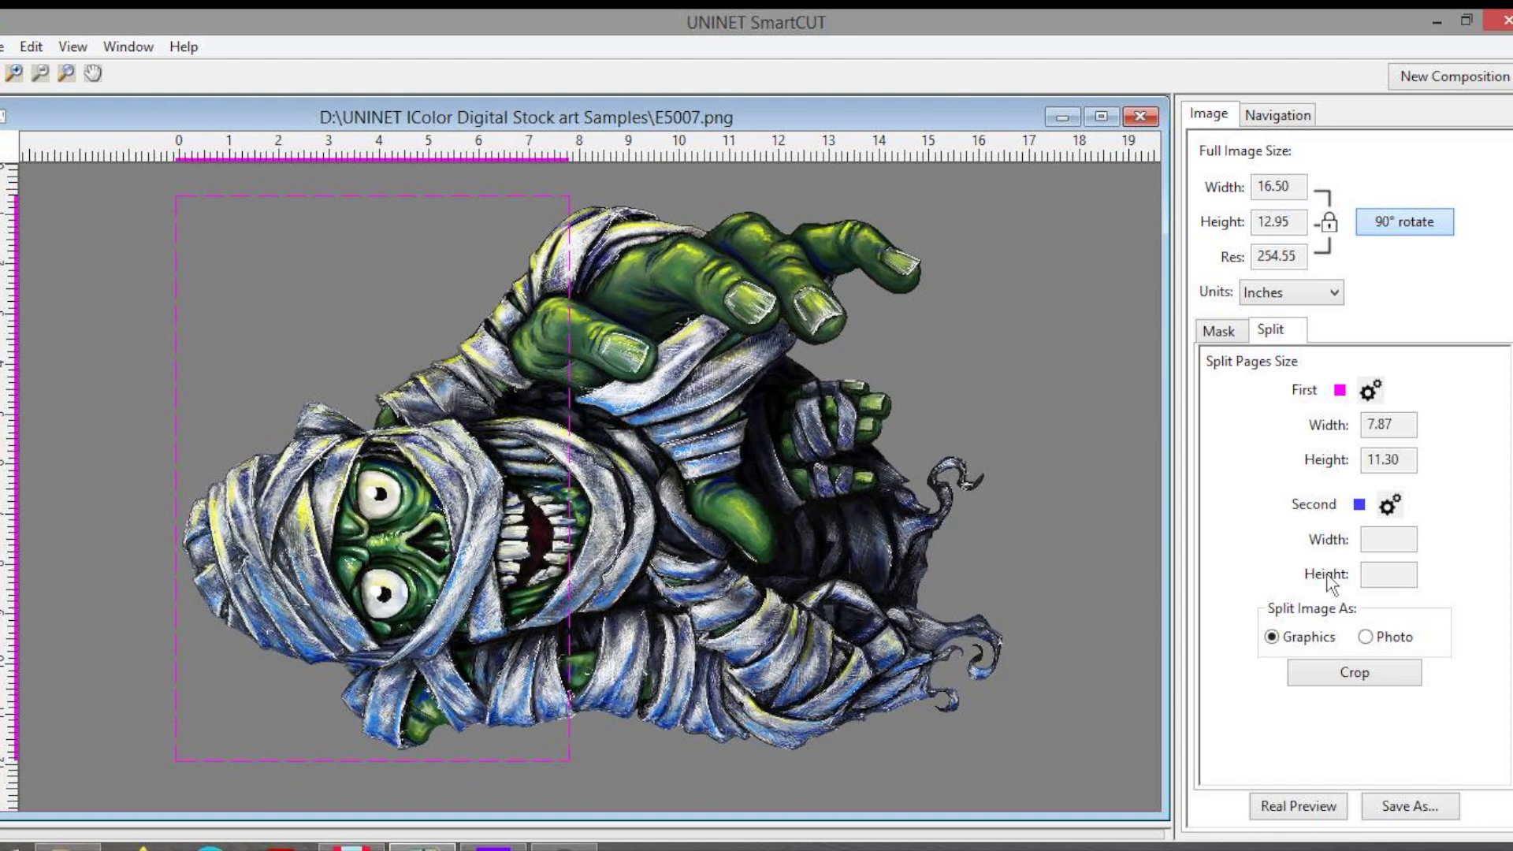
- Add a DIN A4 second split page and move it over the image's middle so it overlaps the first page
{"action": "left_click", "coordinate": [1390, 506]}
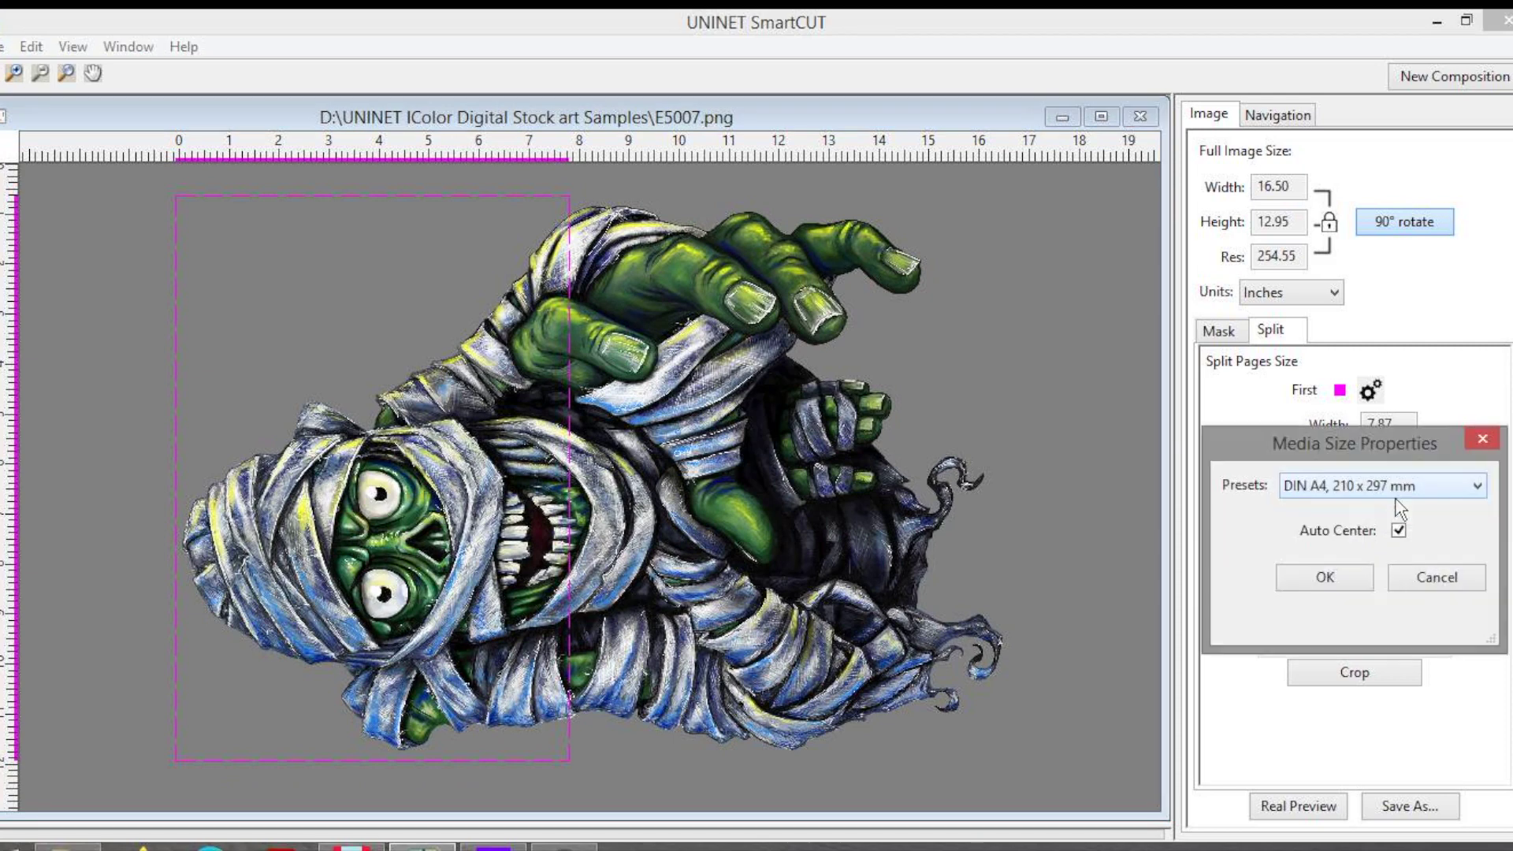
{"action": "left_click", "coordinate": [1319, 579]}
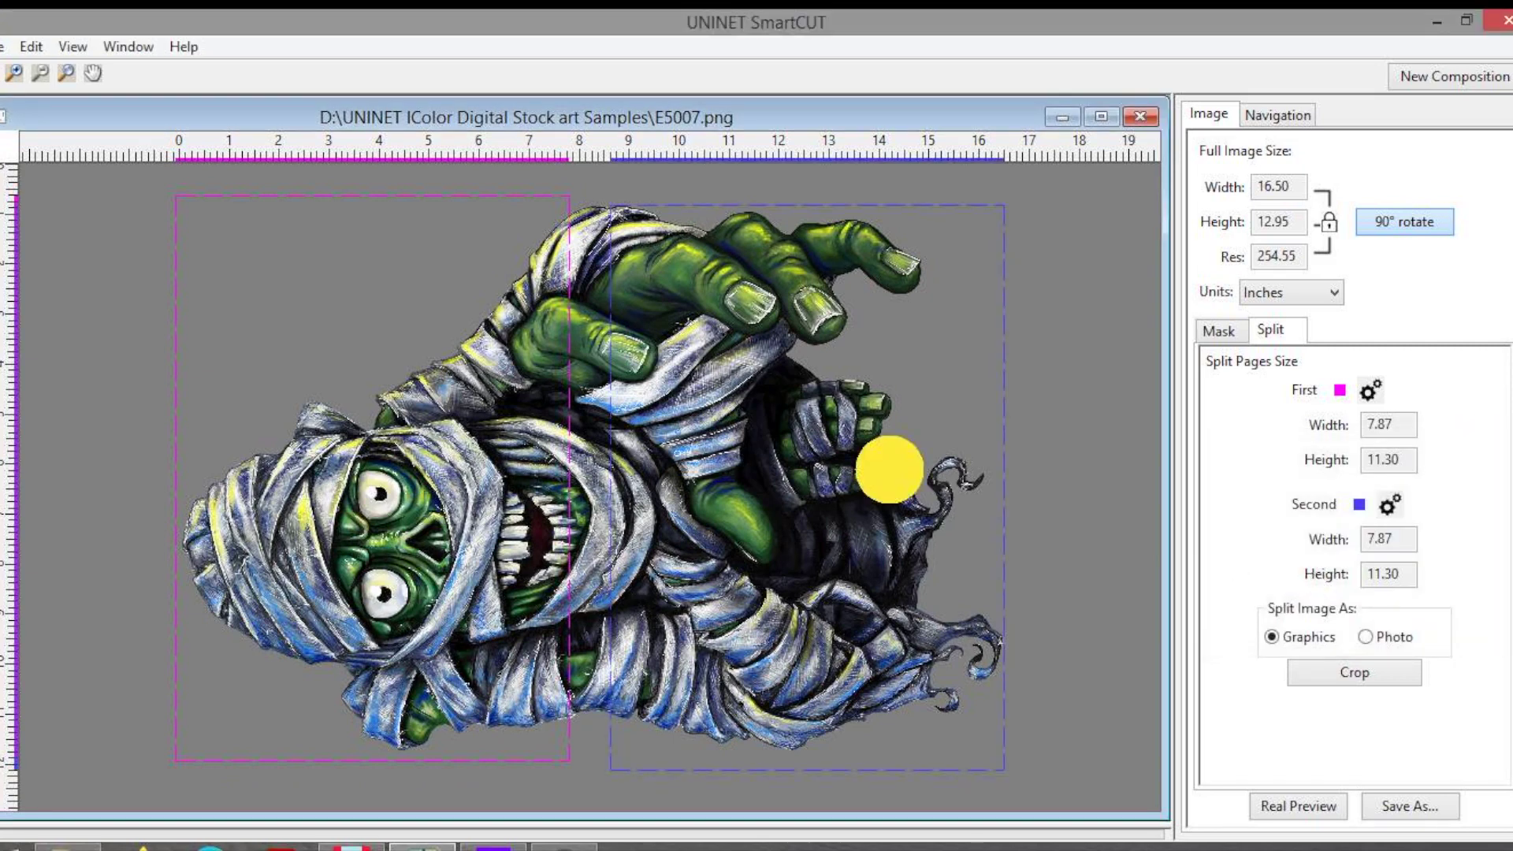
{"action": "mouse_move", "coordinate": [890, 470]}
{"action": "left_mouse_down"}
{"action": "mouse_move", "coordinate": [712, 460]}
{"action": "mouse_move", "coordinate": [724, 461]}
{"action": "left_mouse_up"}
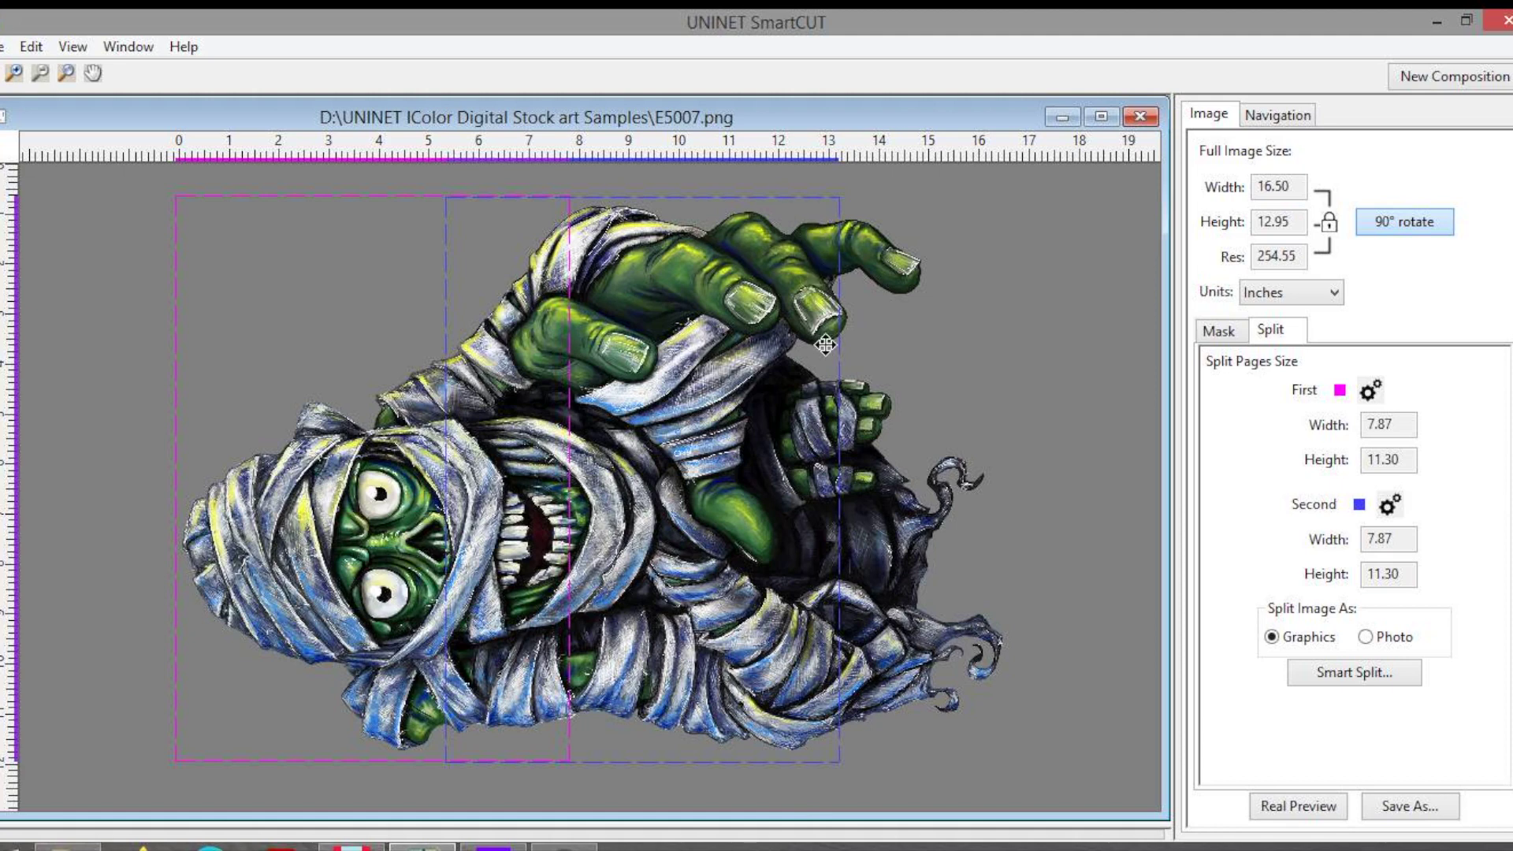
- Switch the second split page to a custom size and widen it to about 11.39 inches to cover the rest of the artwork
{"action": "left_click", "coordinate": [1391, 509]}
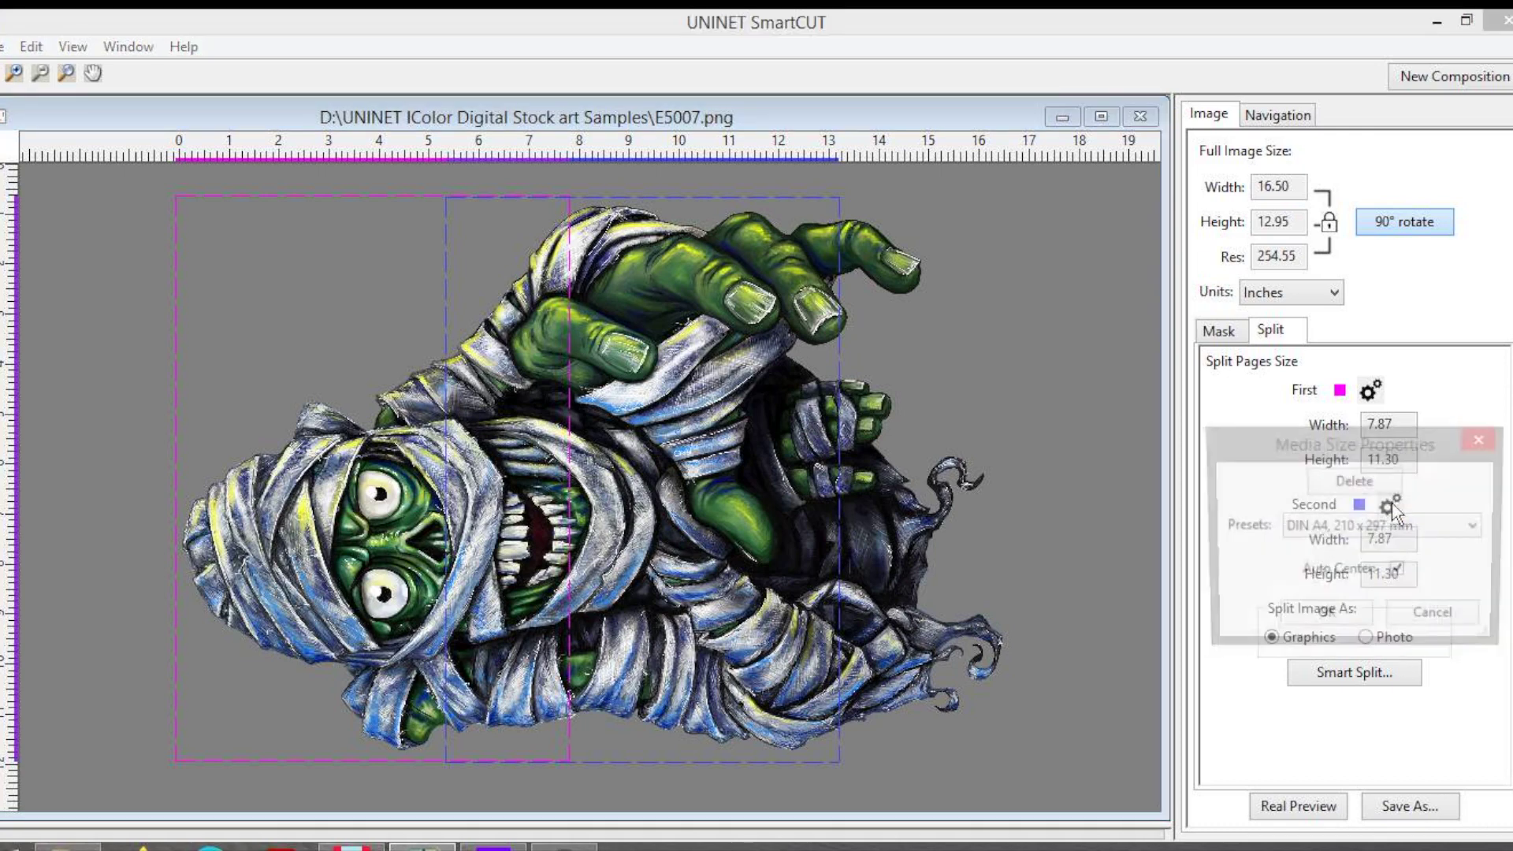
{"action": "left_click", "coordinate": [1408, 535]}
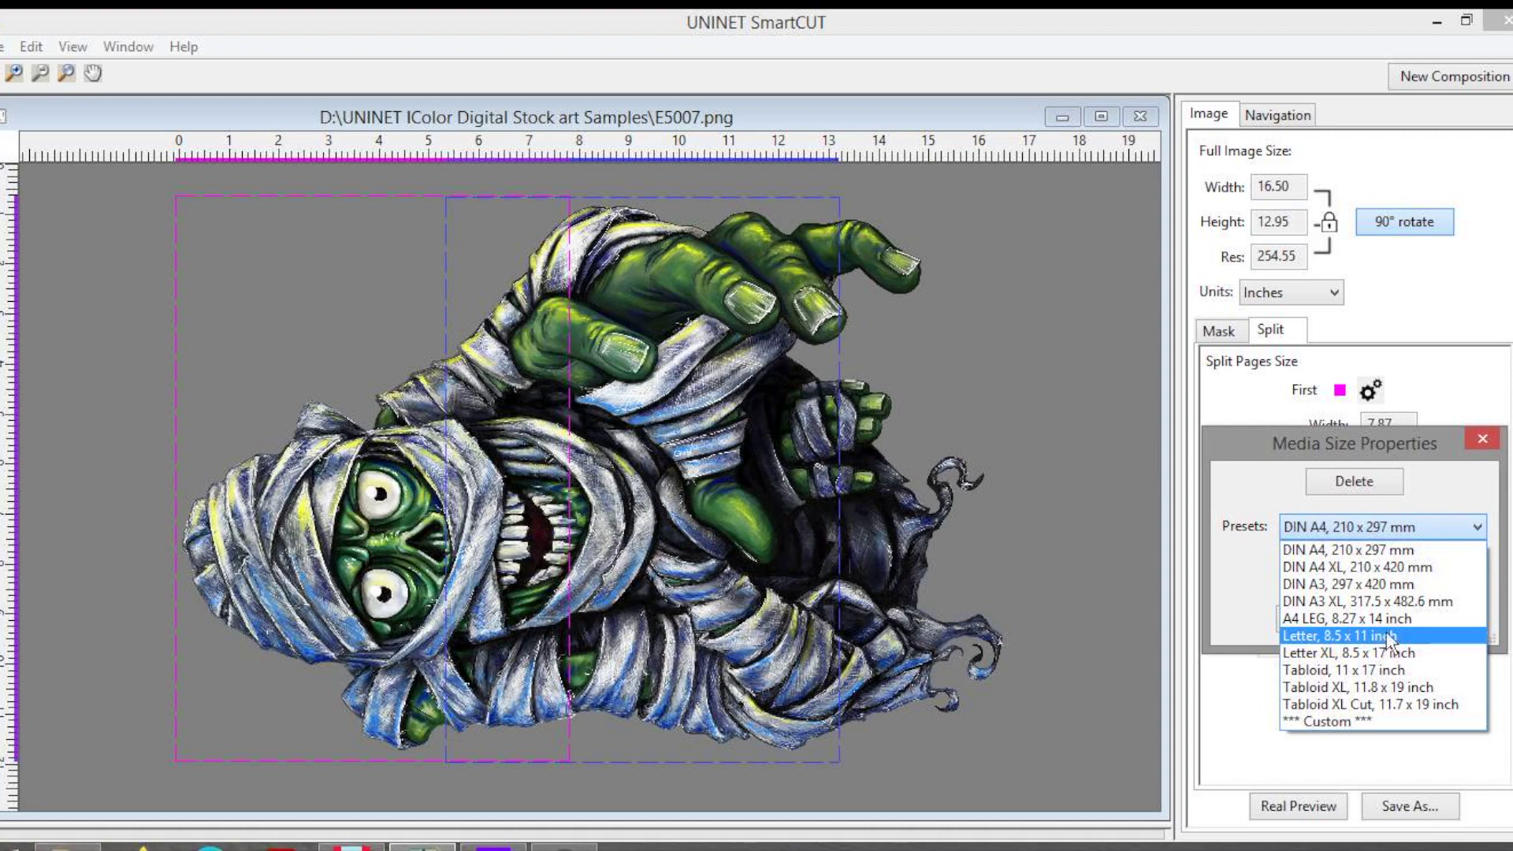
{"action": "left_click", "coordinate": [1349, 719]}
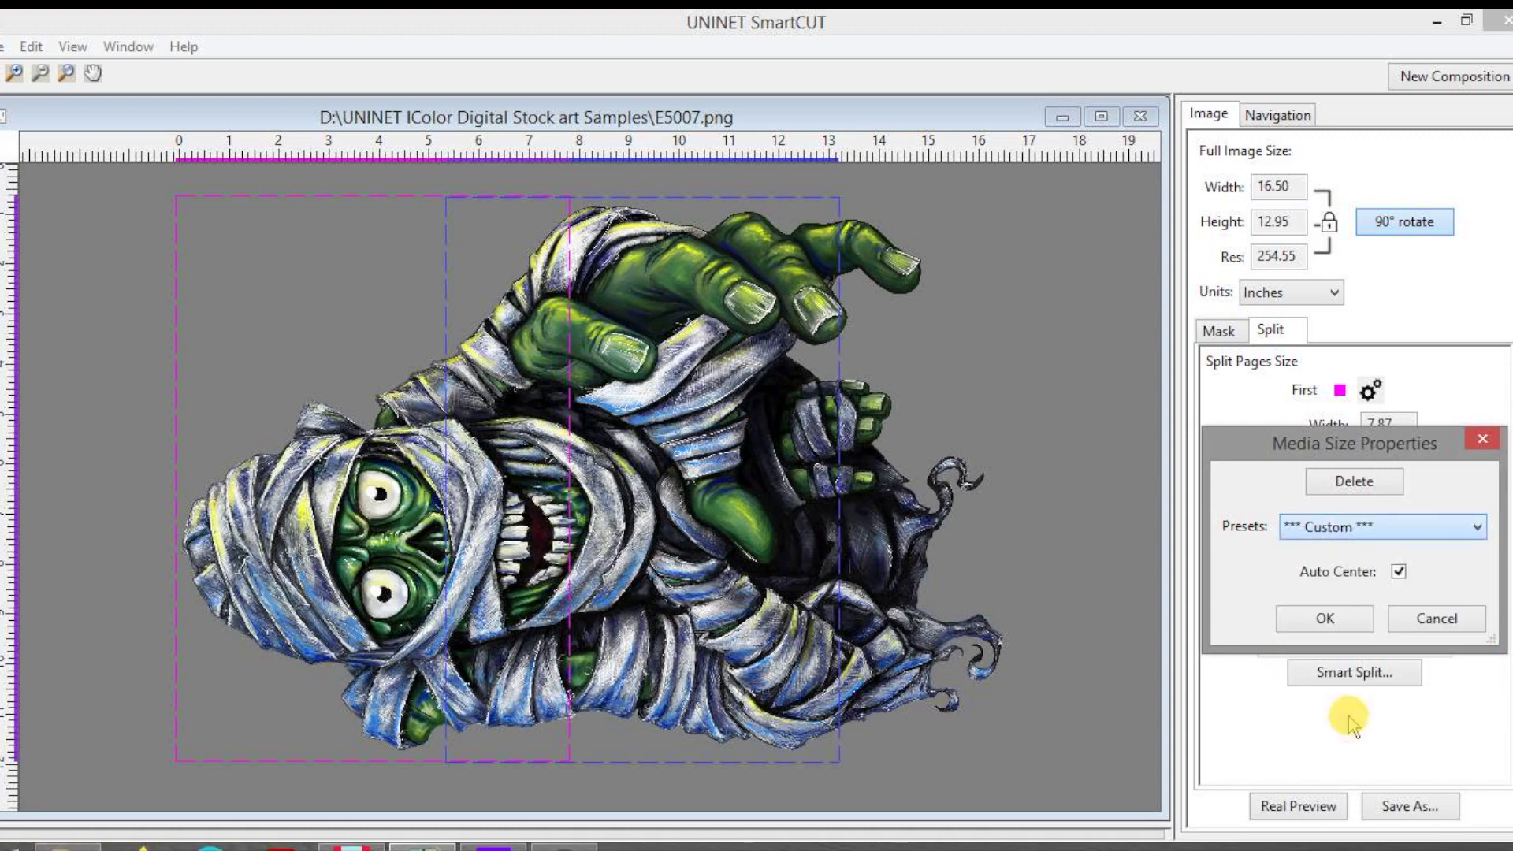
{"action": "left_click", "coordinate": [1351, 618]}
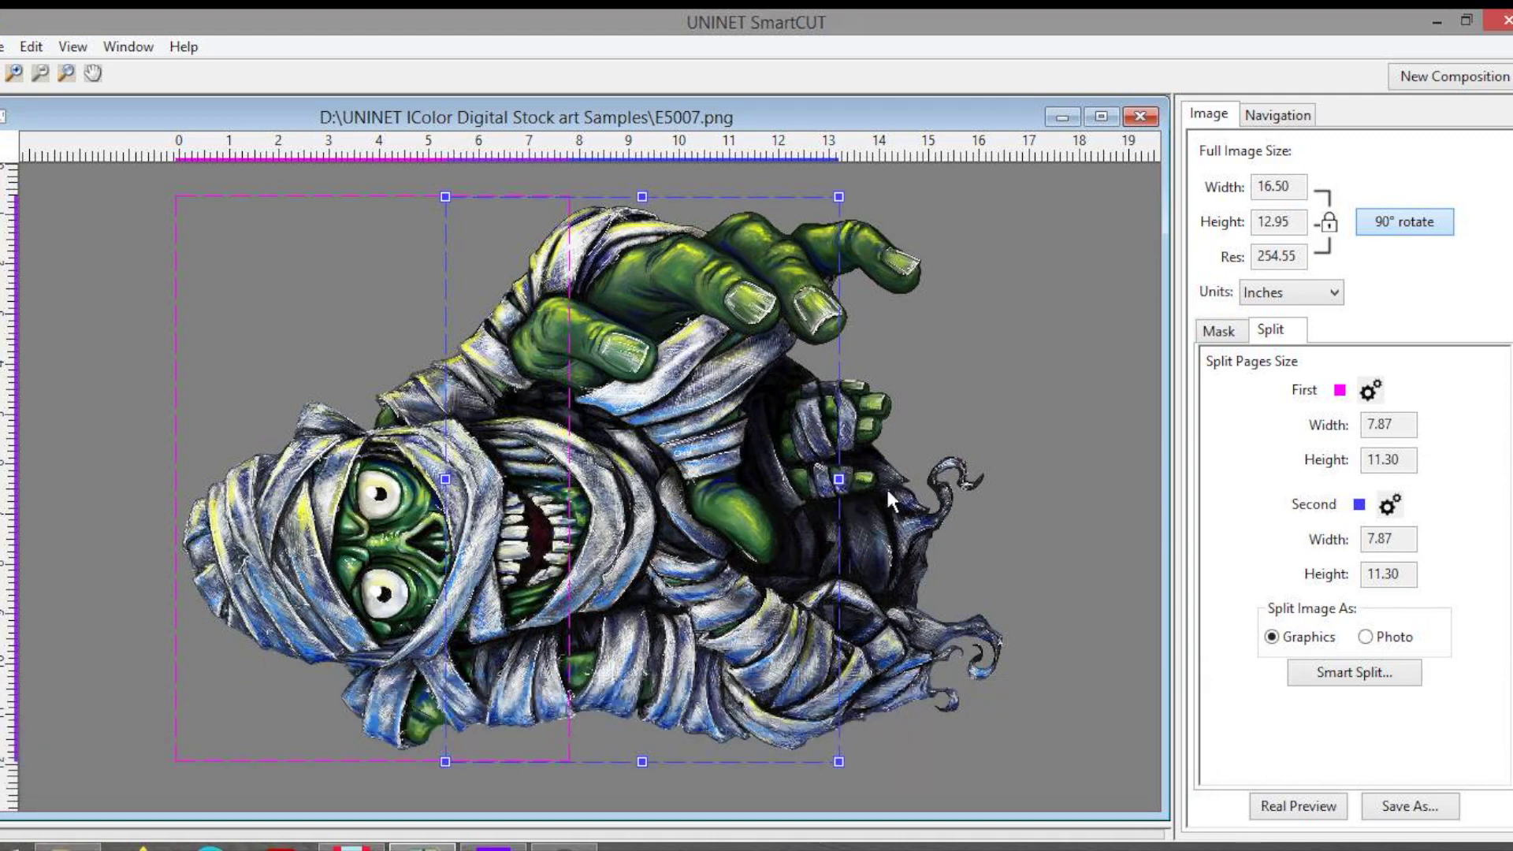
{"action": "left_click_drag", "start_coordinate": [839, 479], "coordinate": [1015, 495]}
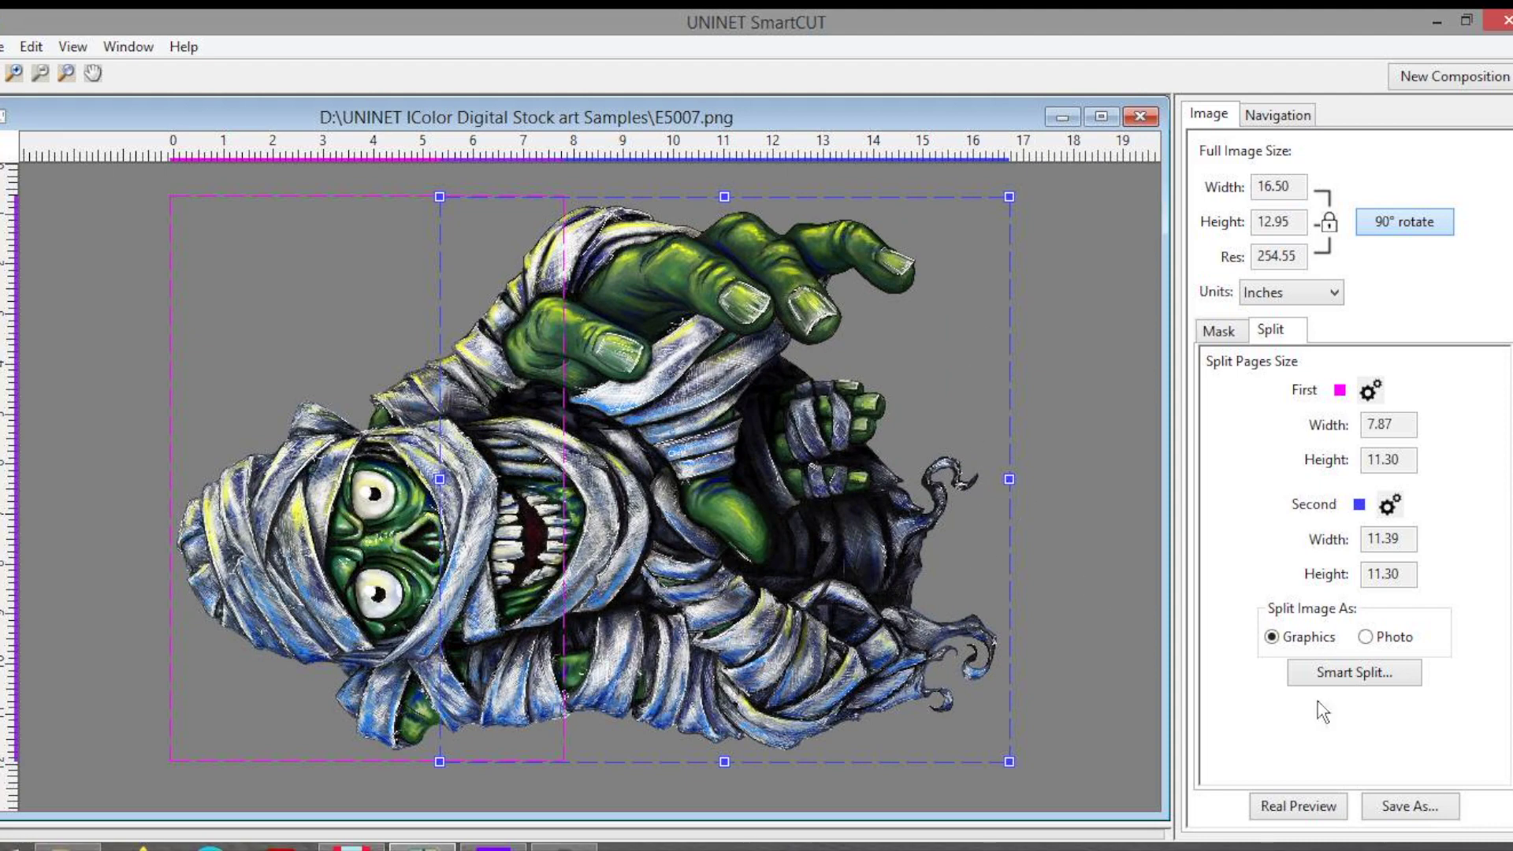
- Smart Split the mummy image as graphics for a dark garment and maximize the window holding the larger hand-and-body piece
{"action": "left_click", "coordinate": [1350, 676]}
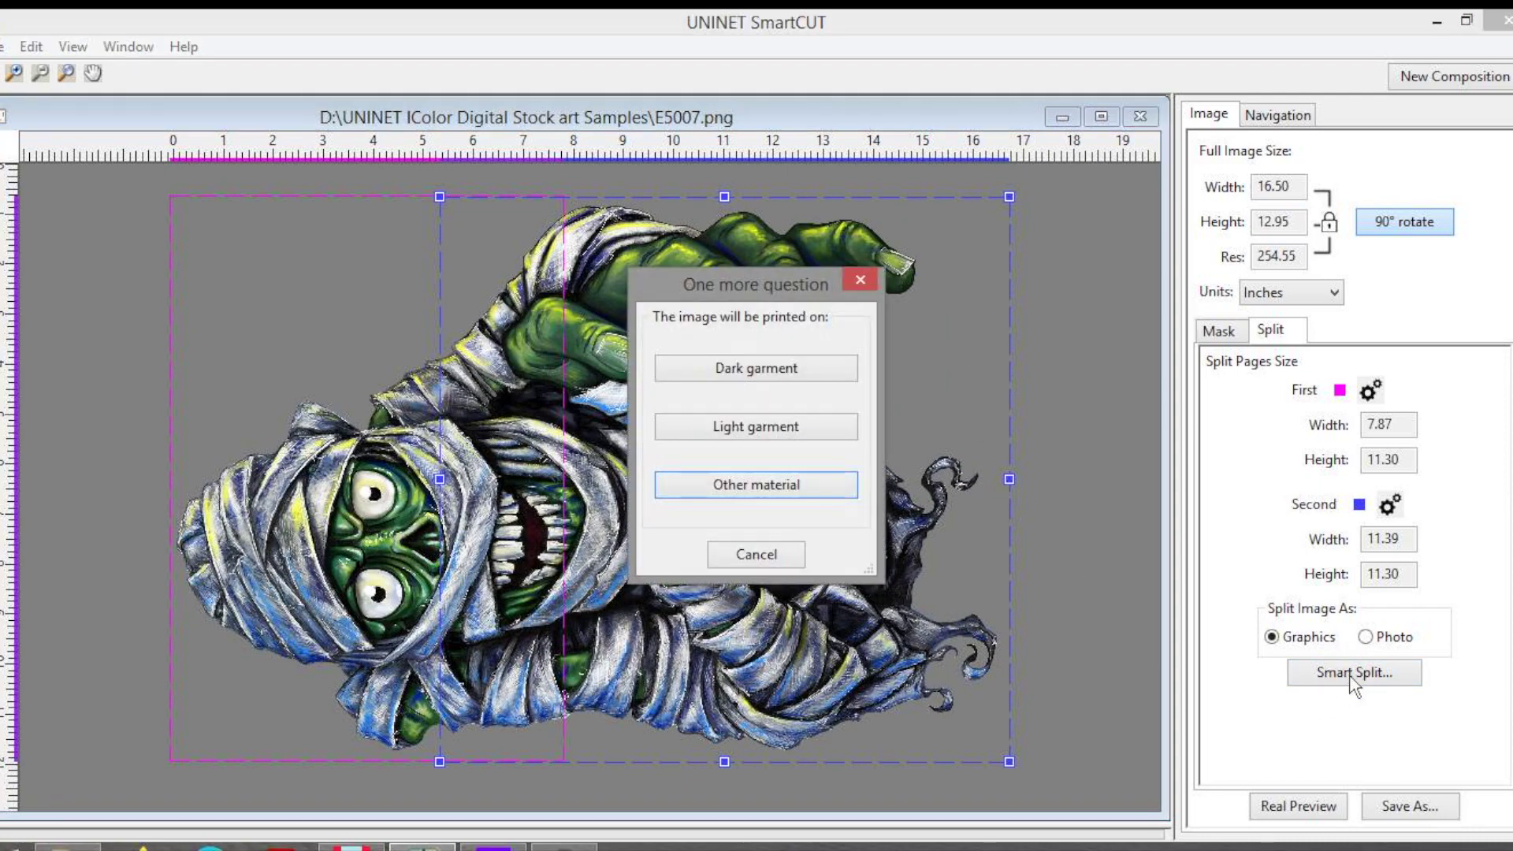
{"action": "left_click", "coordinate": [762, 371]}
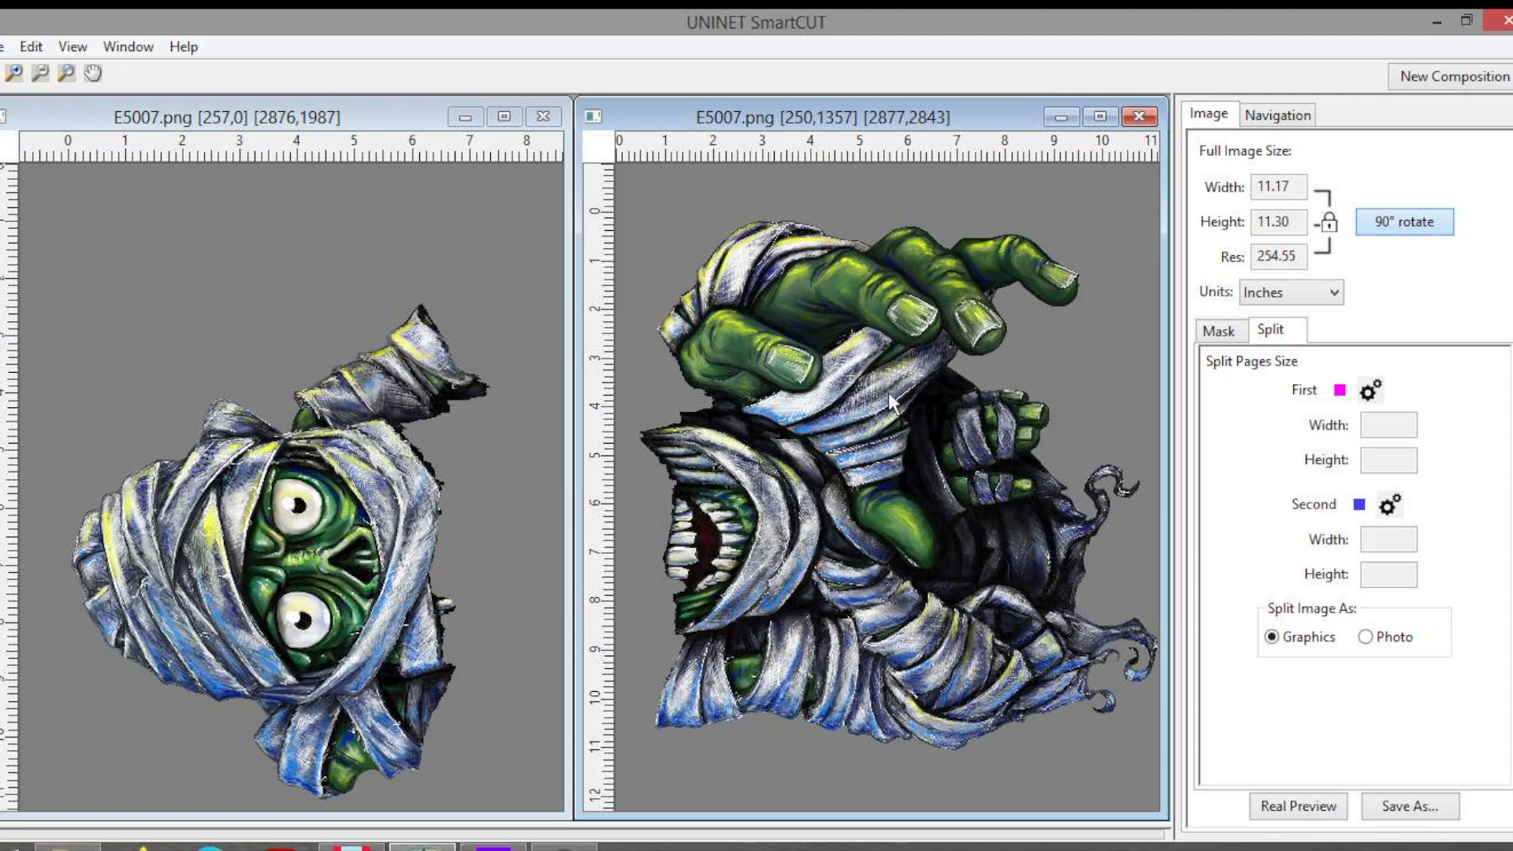
{"action": "left_click", "coordinate": [1101, 118]}
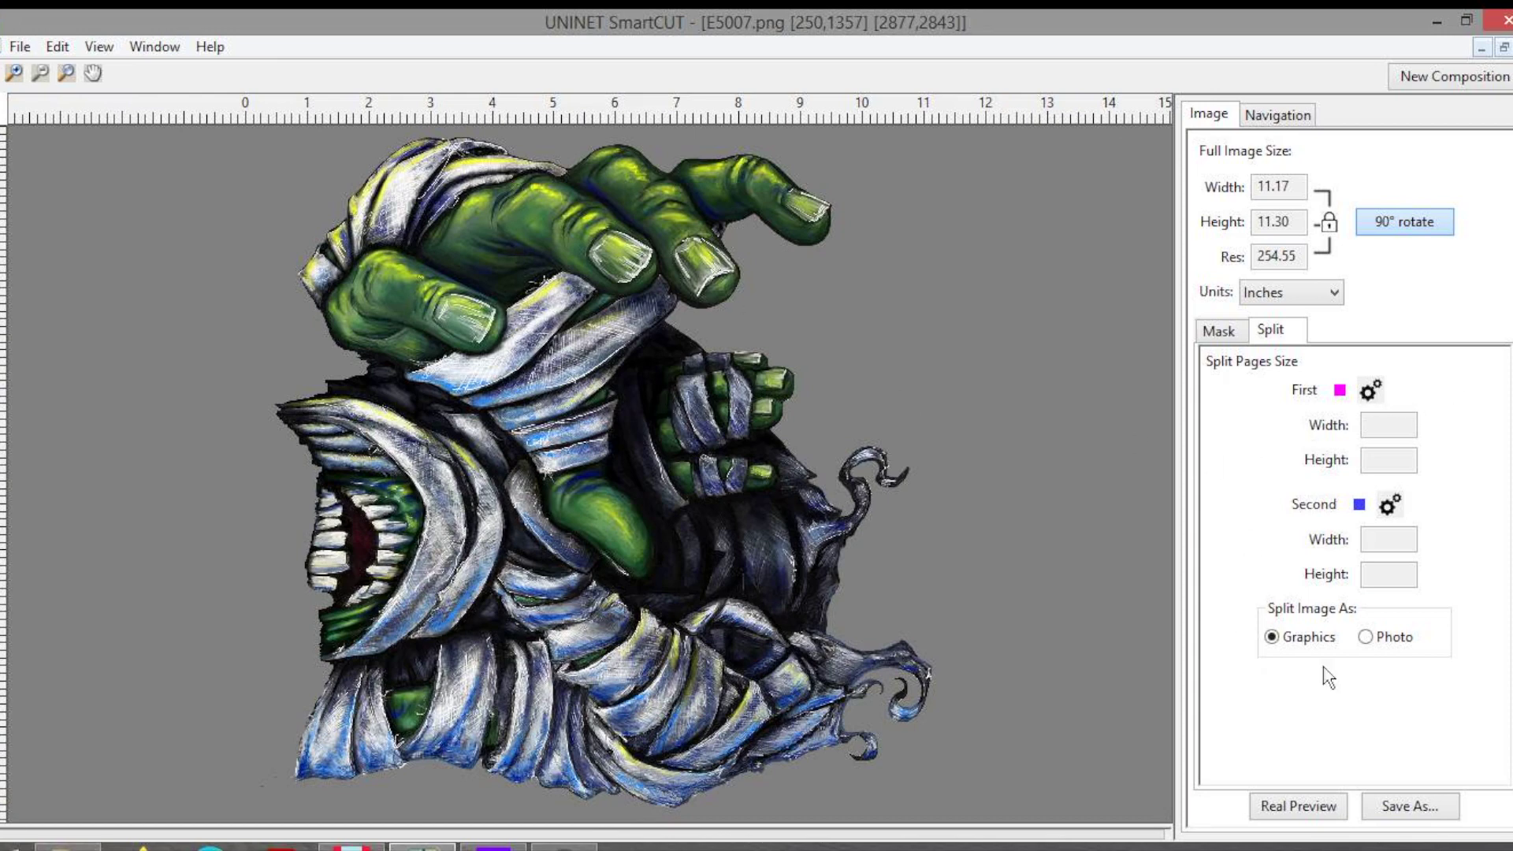
- Add DIN A4 first and second split pages to the larger hand-and-body piece
{"action": "left_click", "coordinate": [1370, 390]}
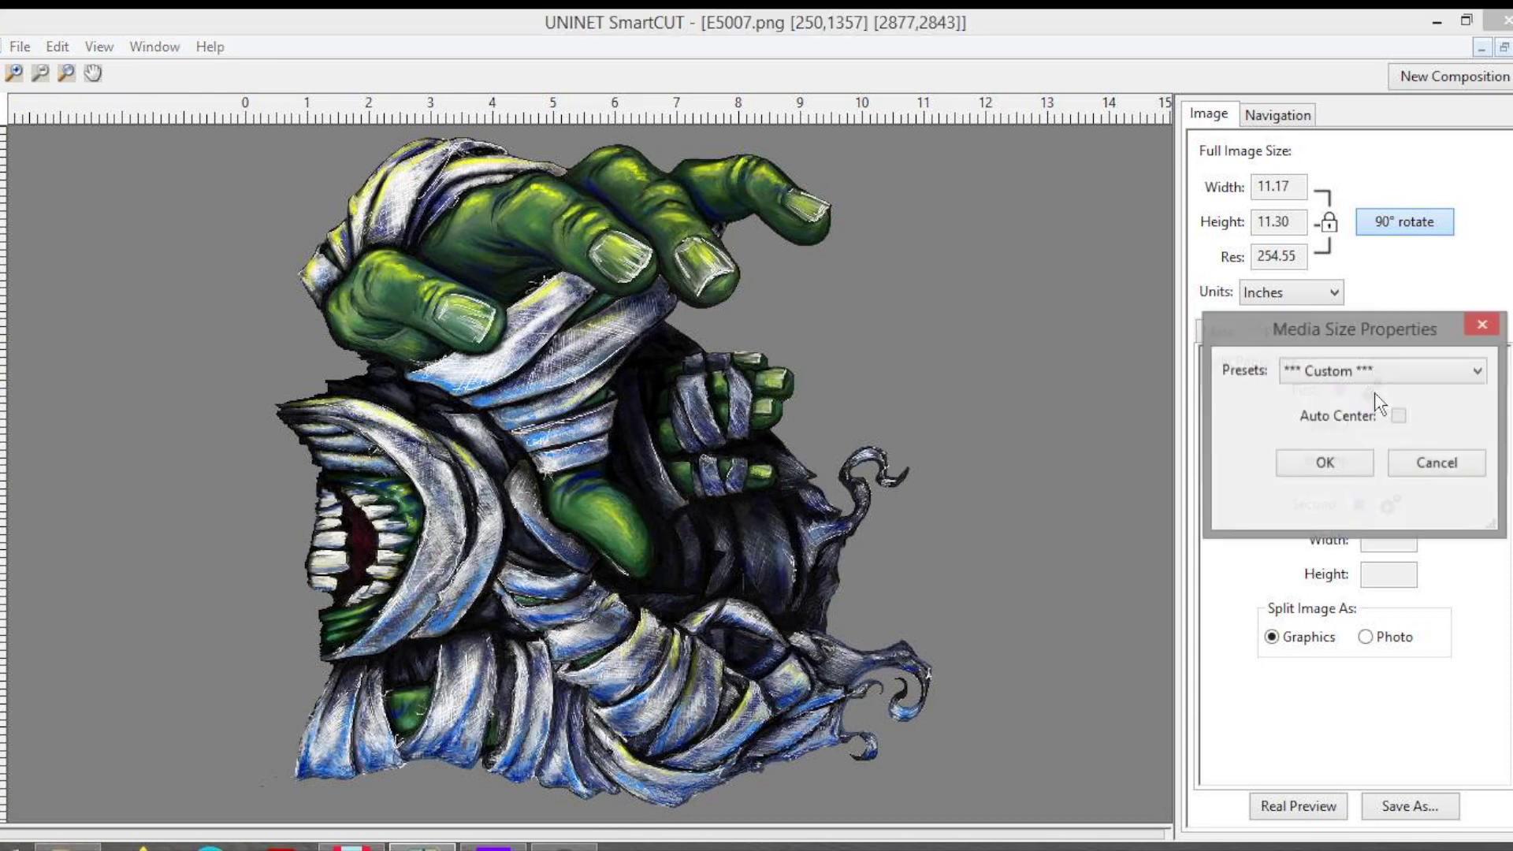
{"action": "left_click", "coordinate": [1360, 372]}
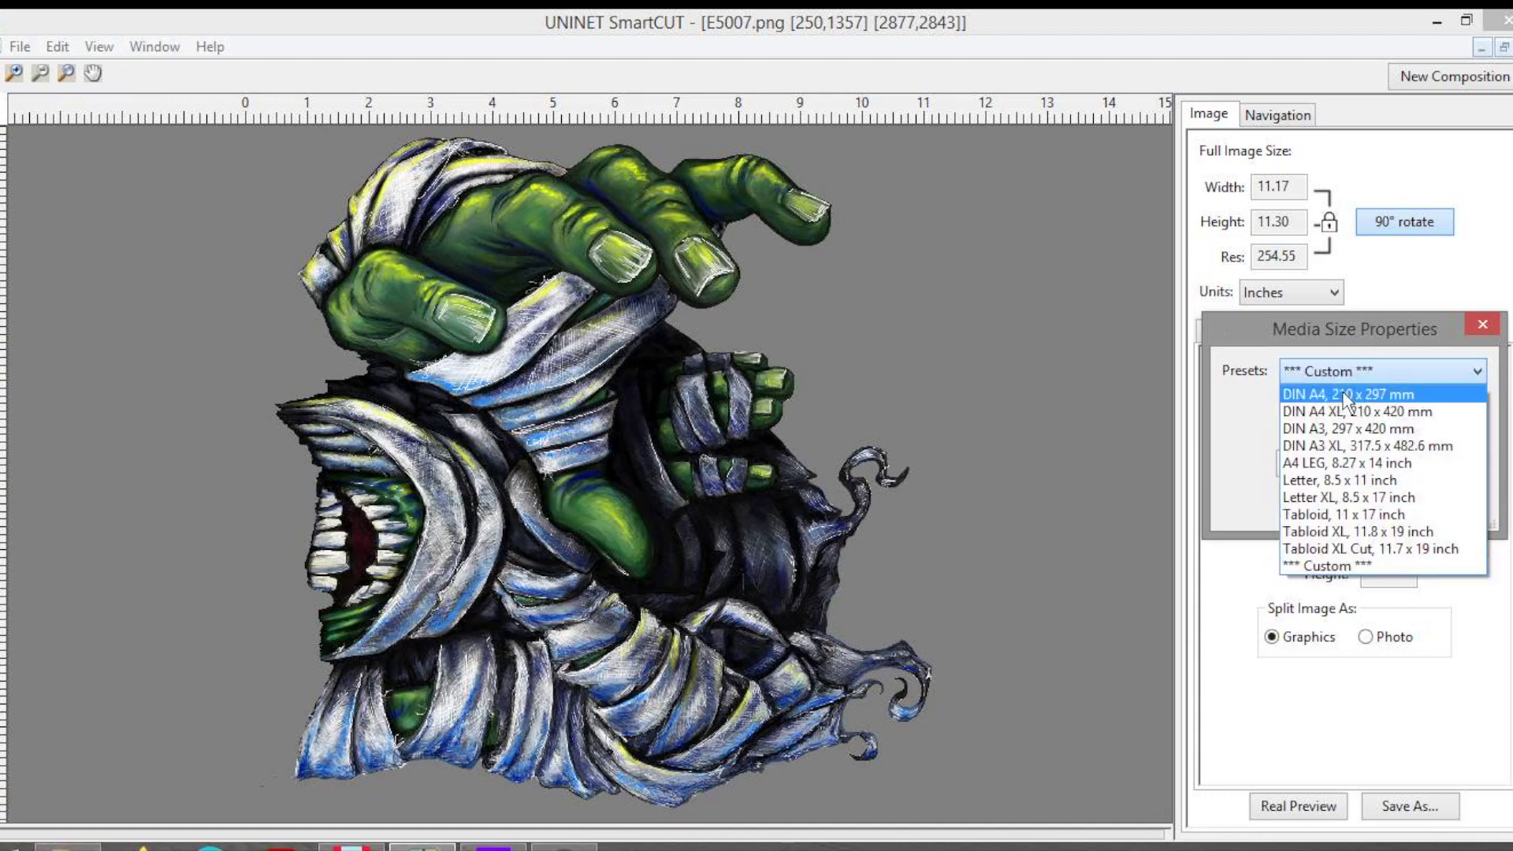
{"action": "left_click", "coordinate": [1342, 392]}
{"action": "left_click", "coordinate": [1306, 465]}
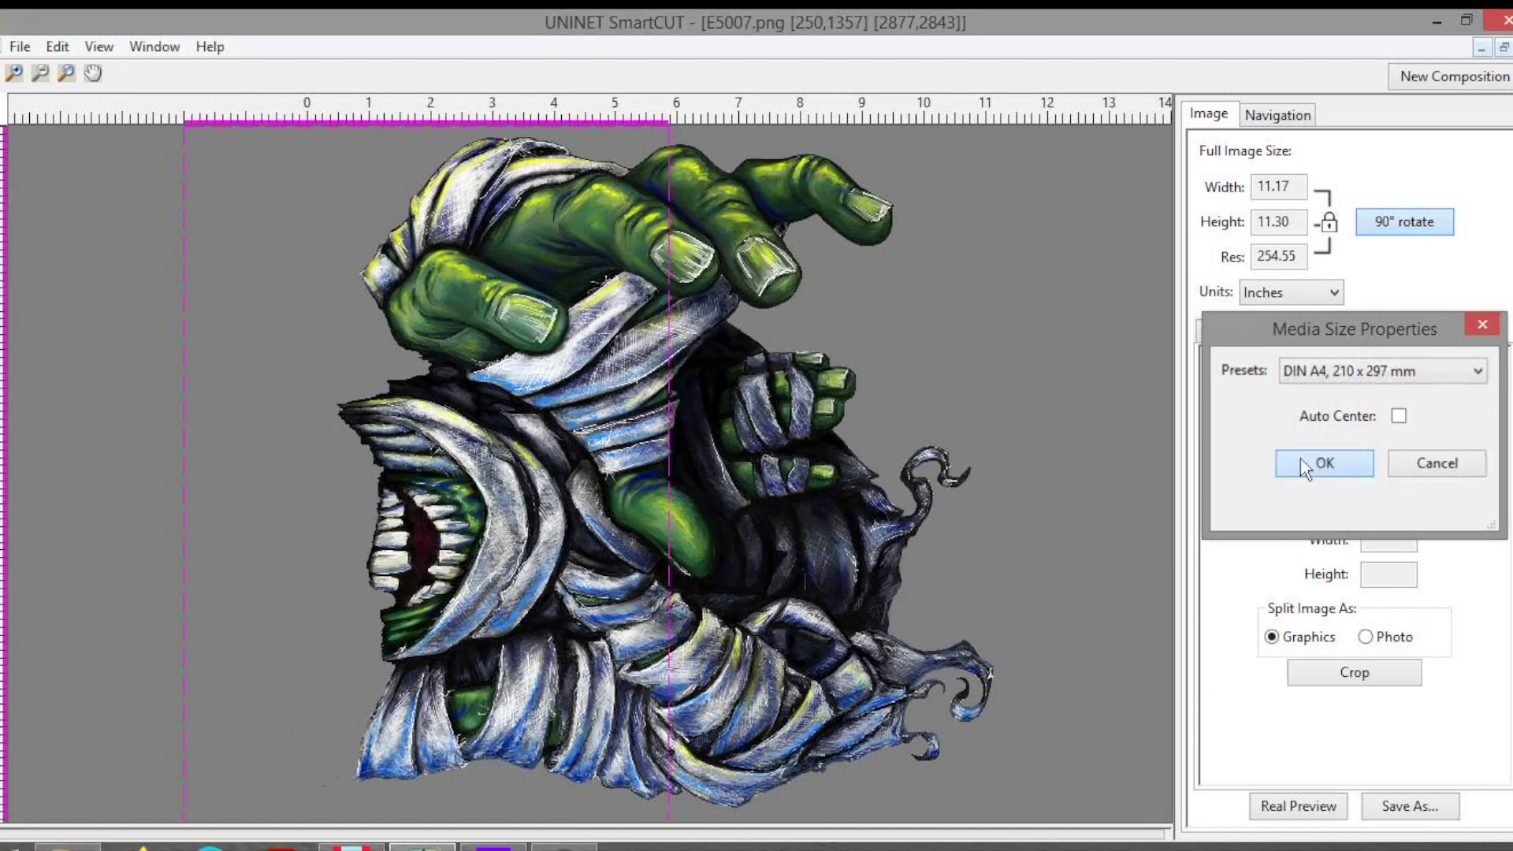
{"action": "left_click", "coordinate": [1390, 505]}
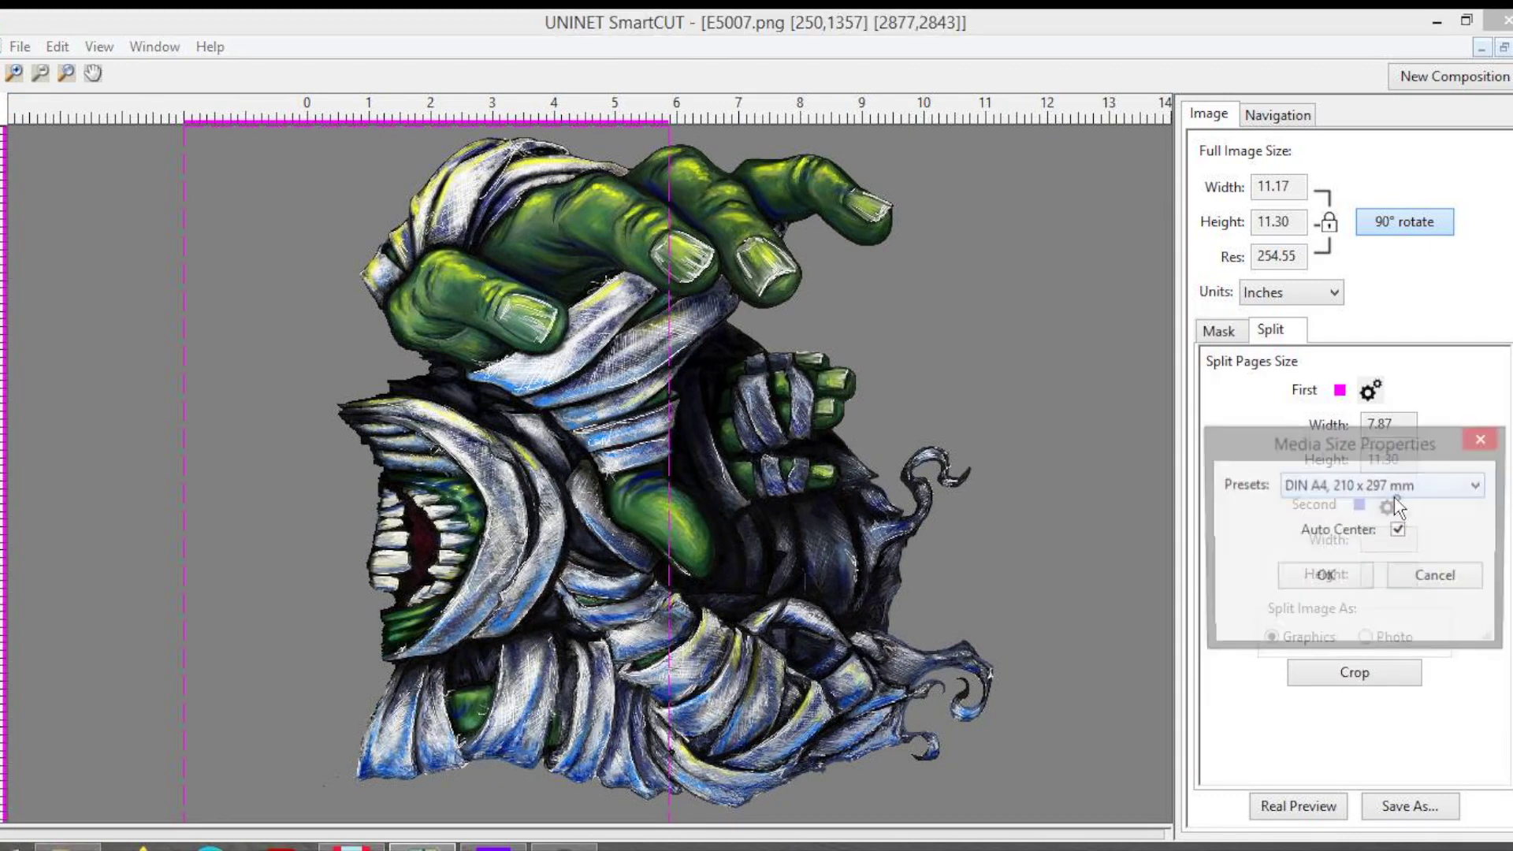
{"action": "left_click", "coordinate": [1322, 577]}
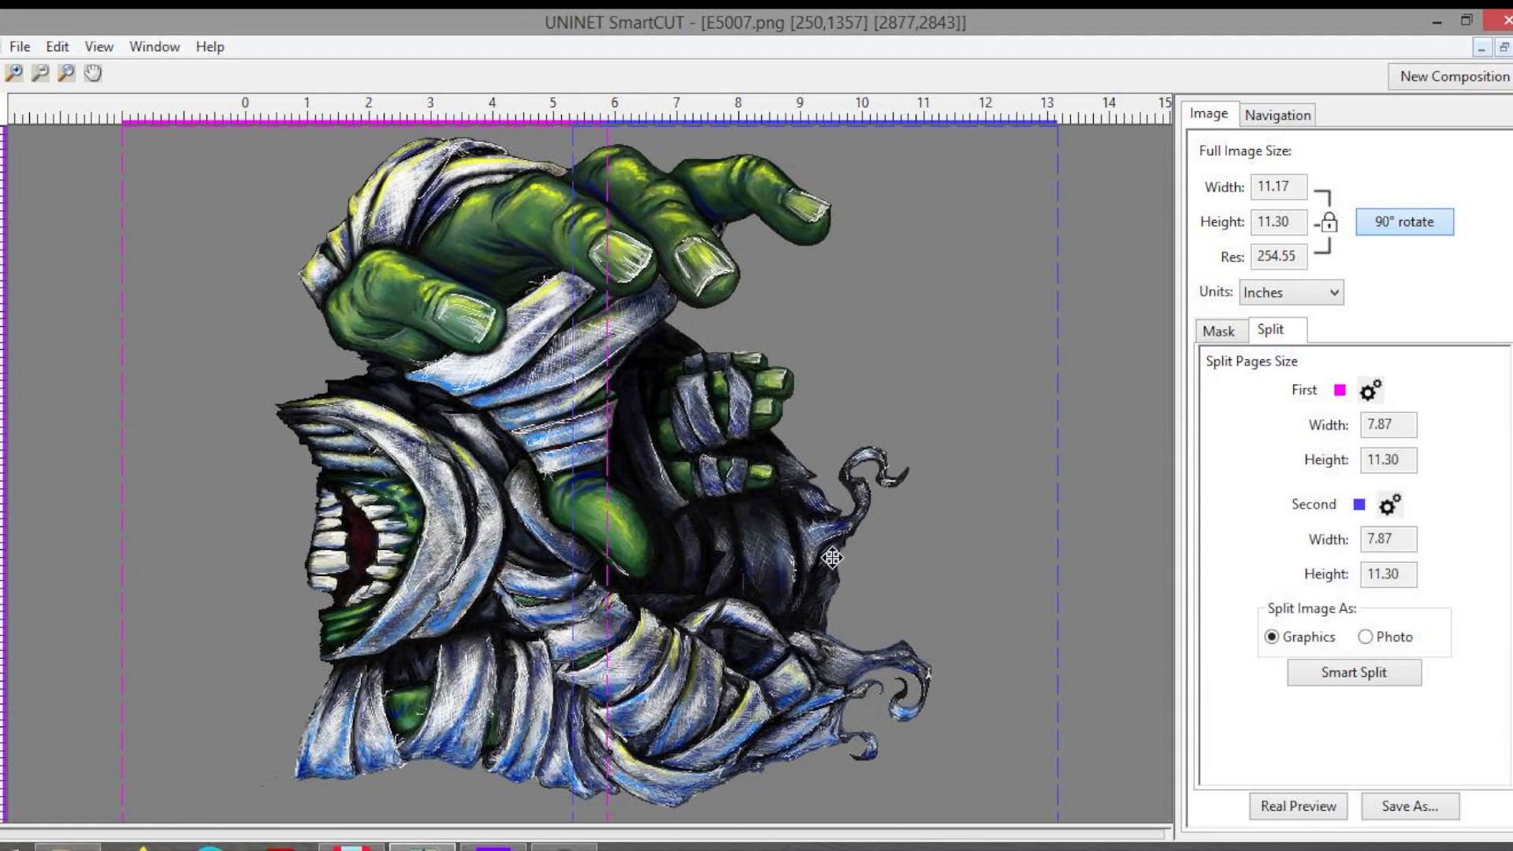
- Move both DIN A4 pages inward so they overlap and sit just outside the piece's side edges, and Smart Split it
{"action": "left_click_drag", "start_coordinate": [397, 447], "coordinate": [540, 449]}
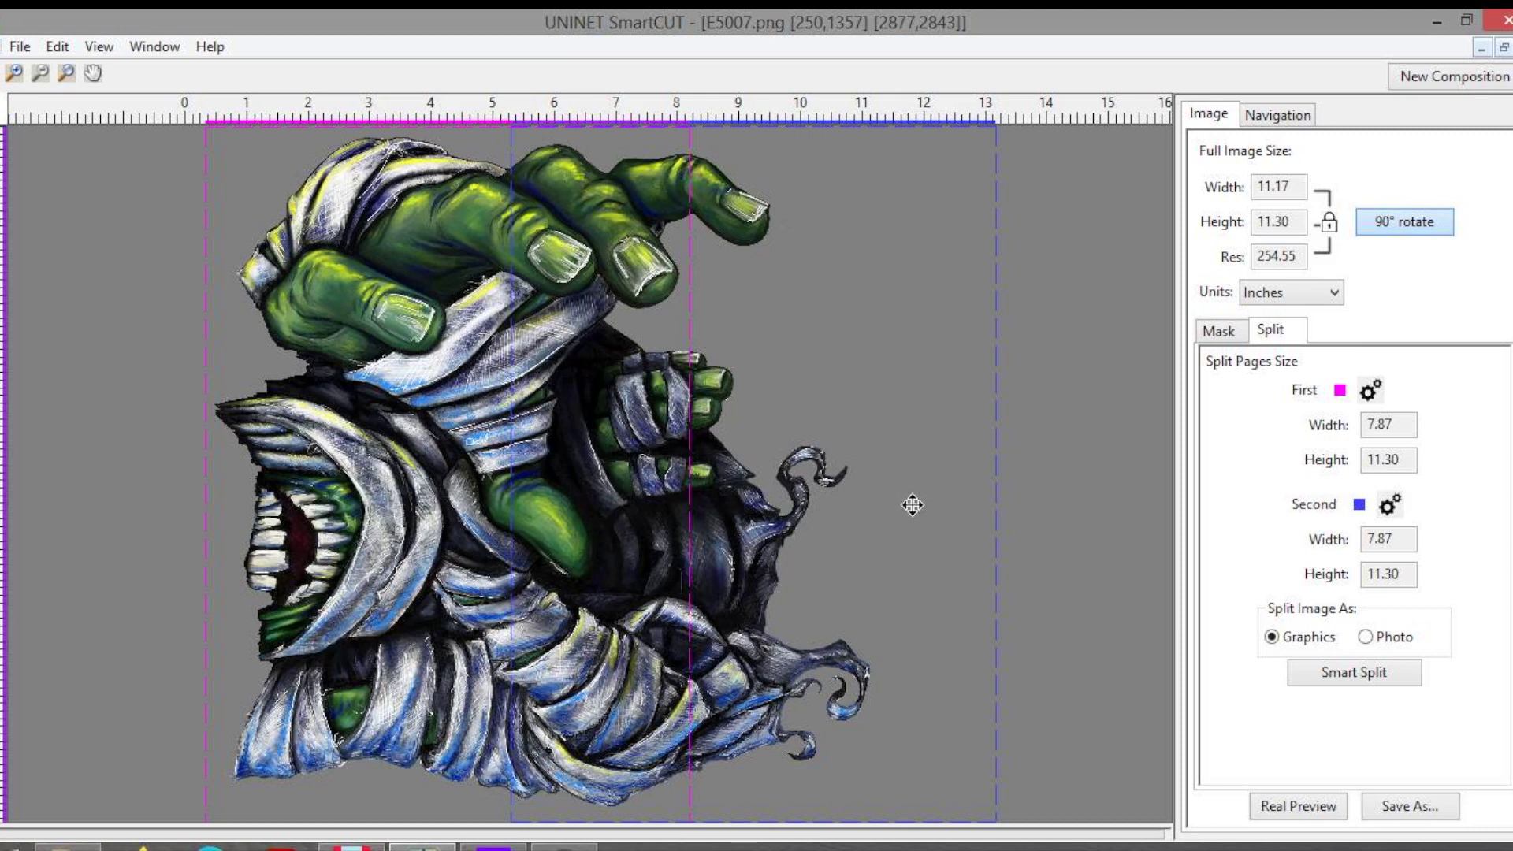
{"action": "left_click_drag", "start_coordinate": [924, 505], "coordinate": [810, 508]}
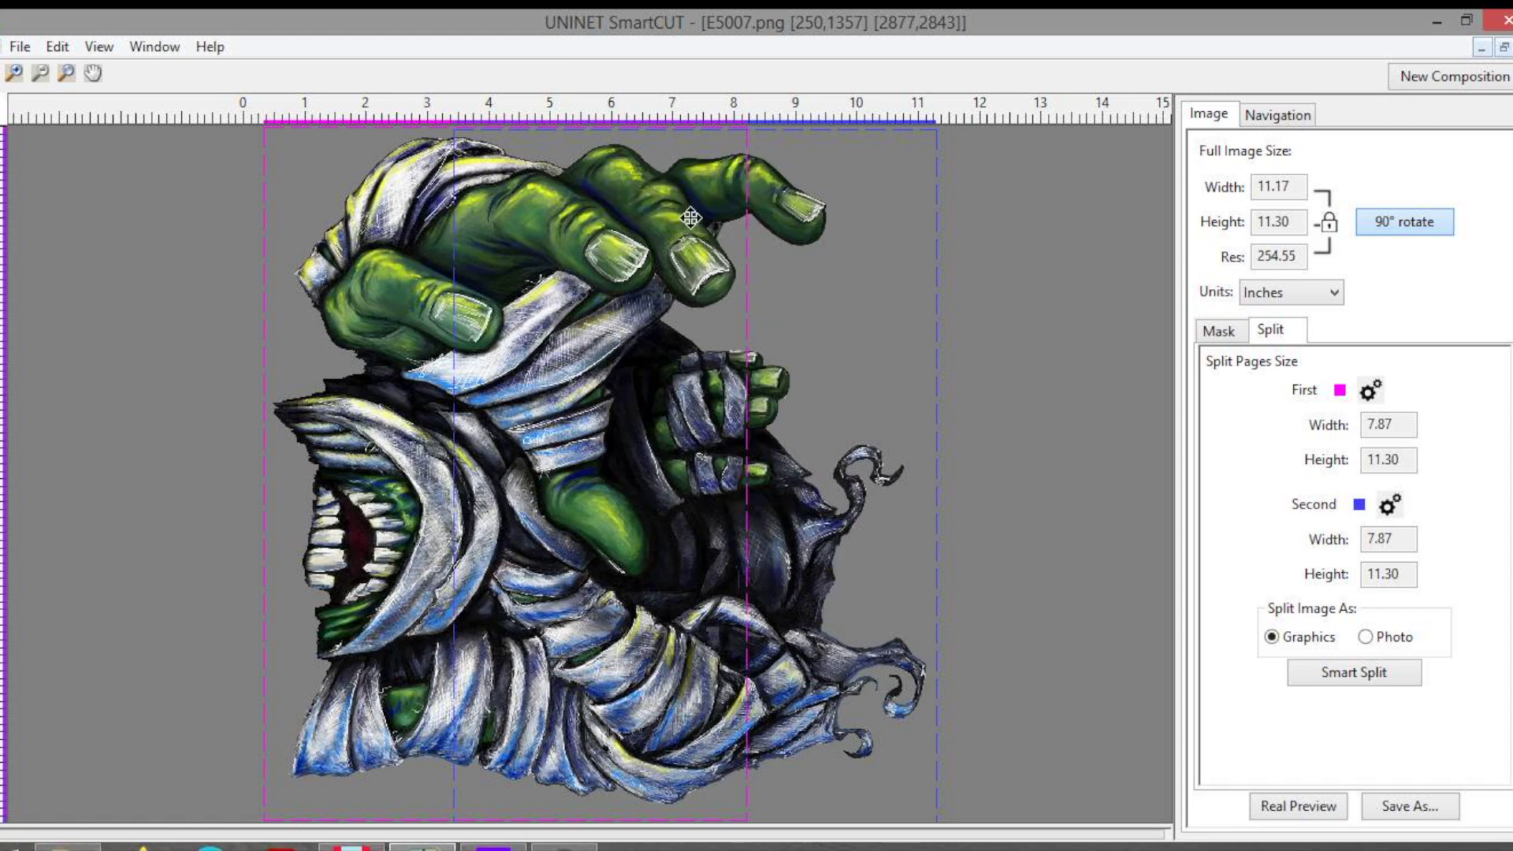
{"action": "left_click", "coordinate": [1394, 676]}
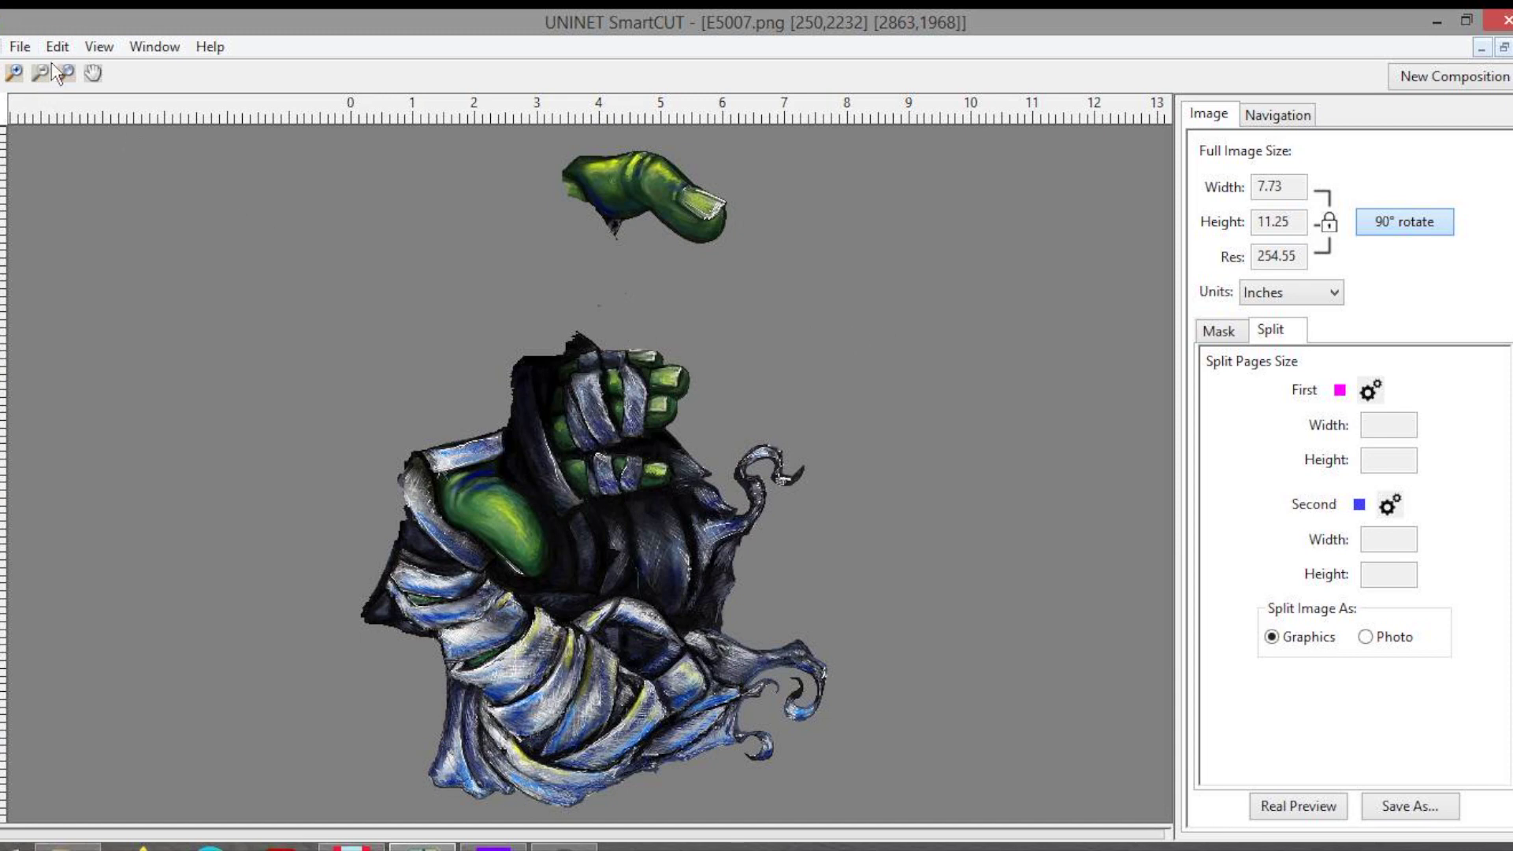
- Tile the three split-page windows horizontally, and switch them to vertical tiling to compare the pieces side by side
{"action": "left_click", "coordinate": [138, 50]}
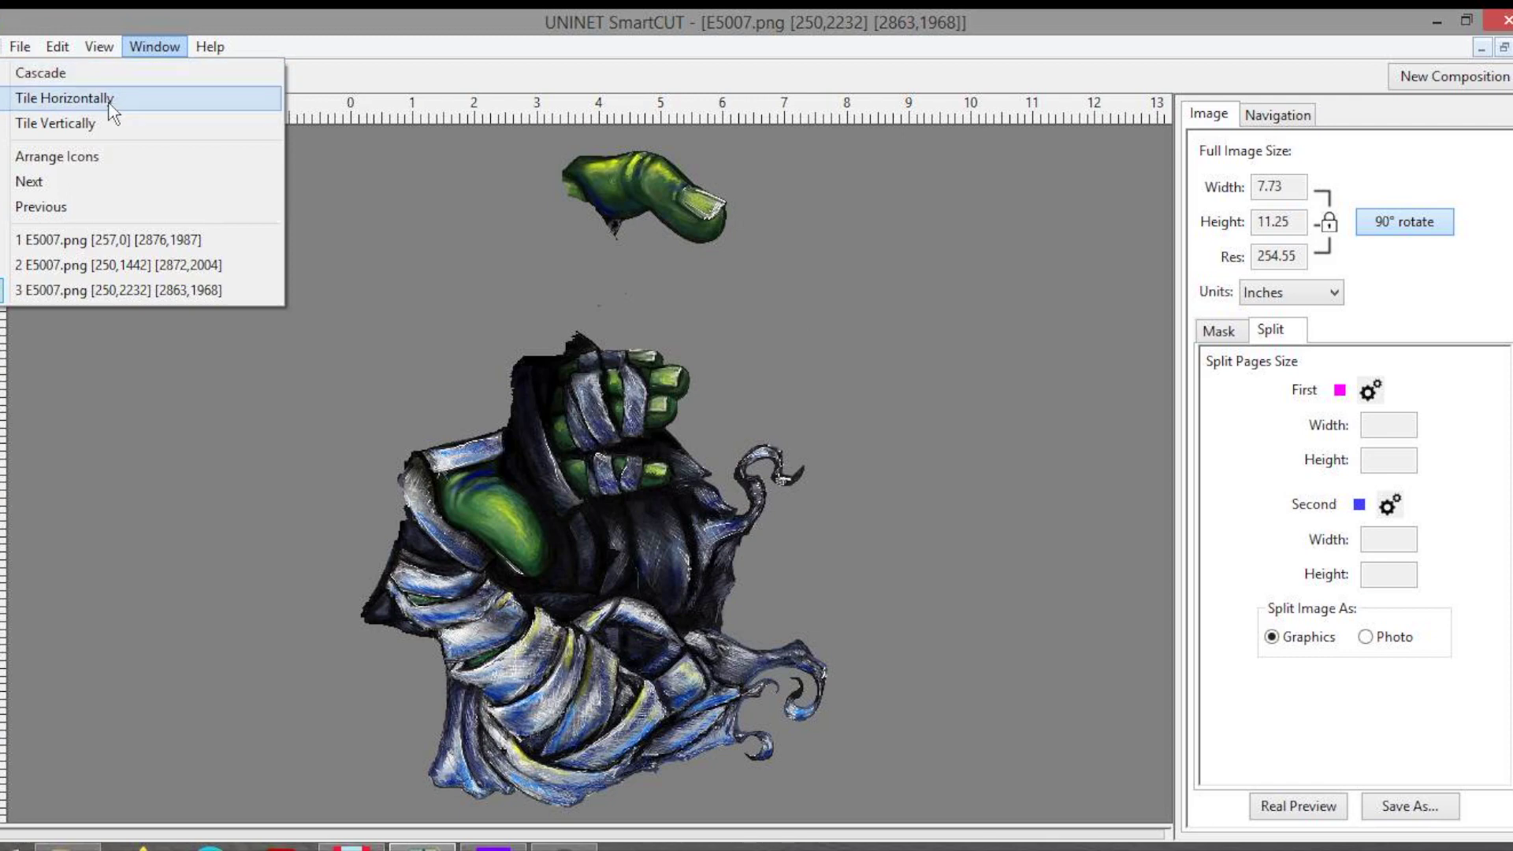
{"action": "left_click", "coordinate": [110, 97]}
{"action": "left_click", "coordinate": [133, 52]}
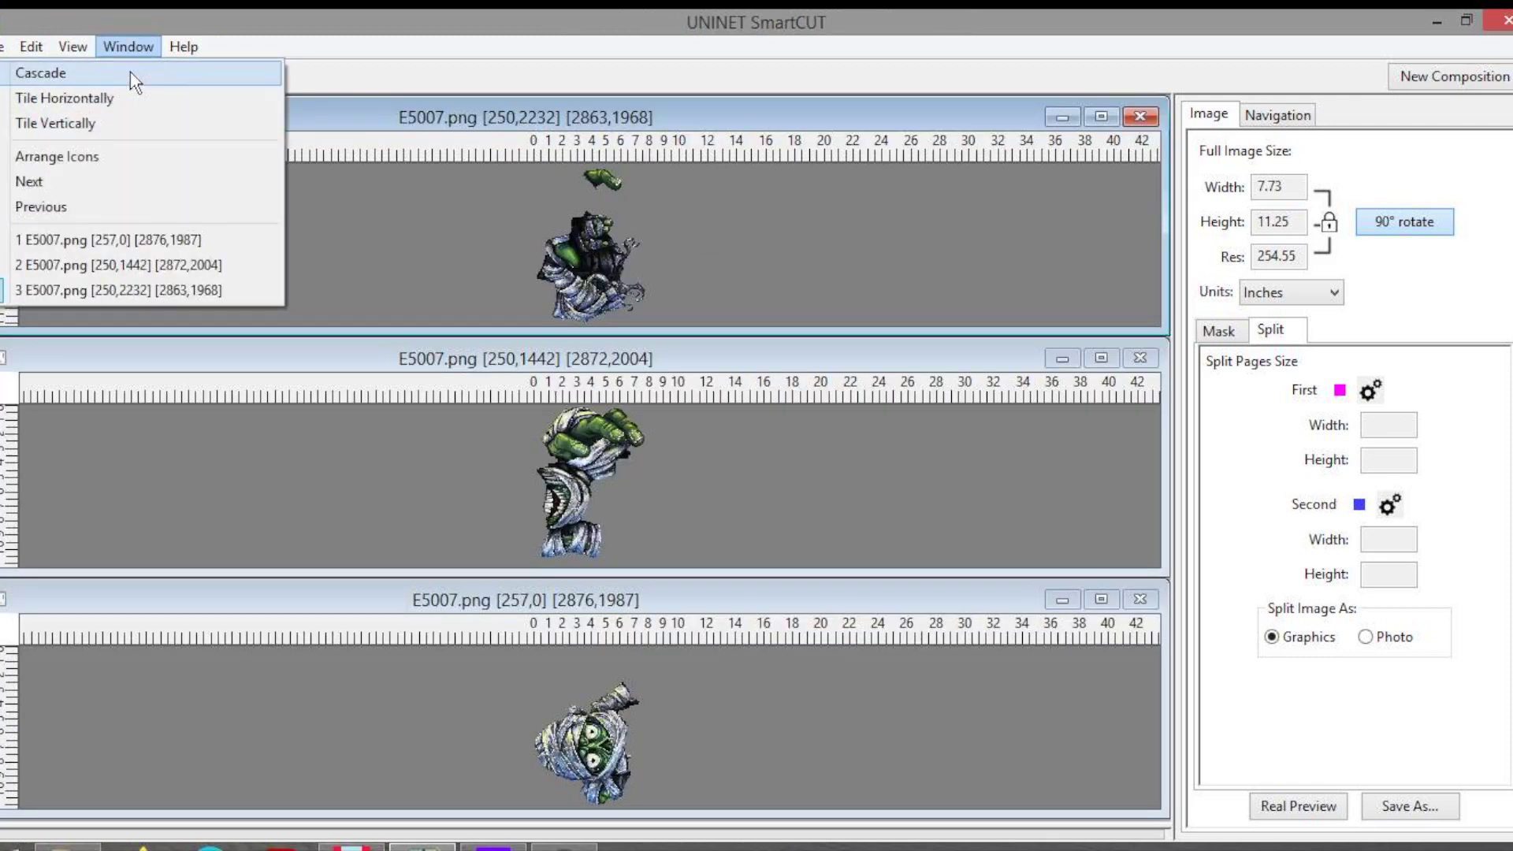
{"action": "left_click", "coordinate": [114, 125]}
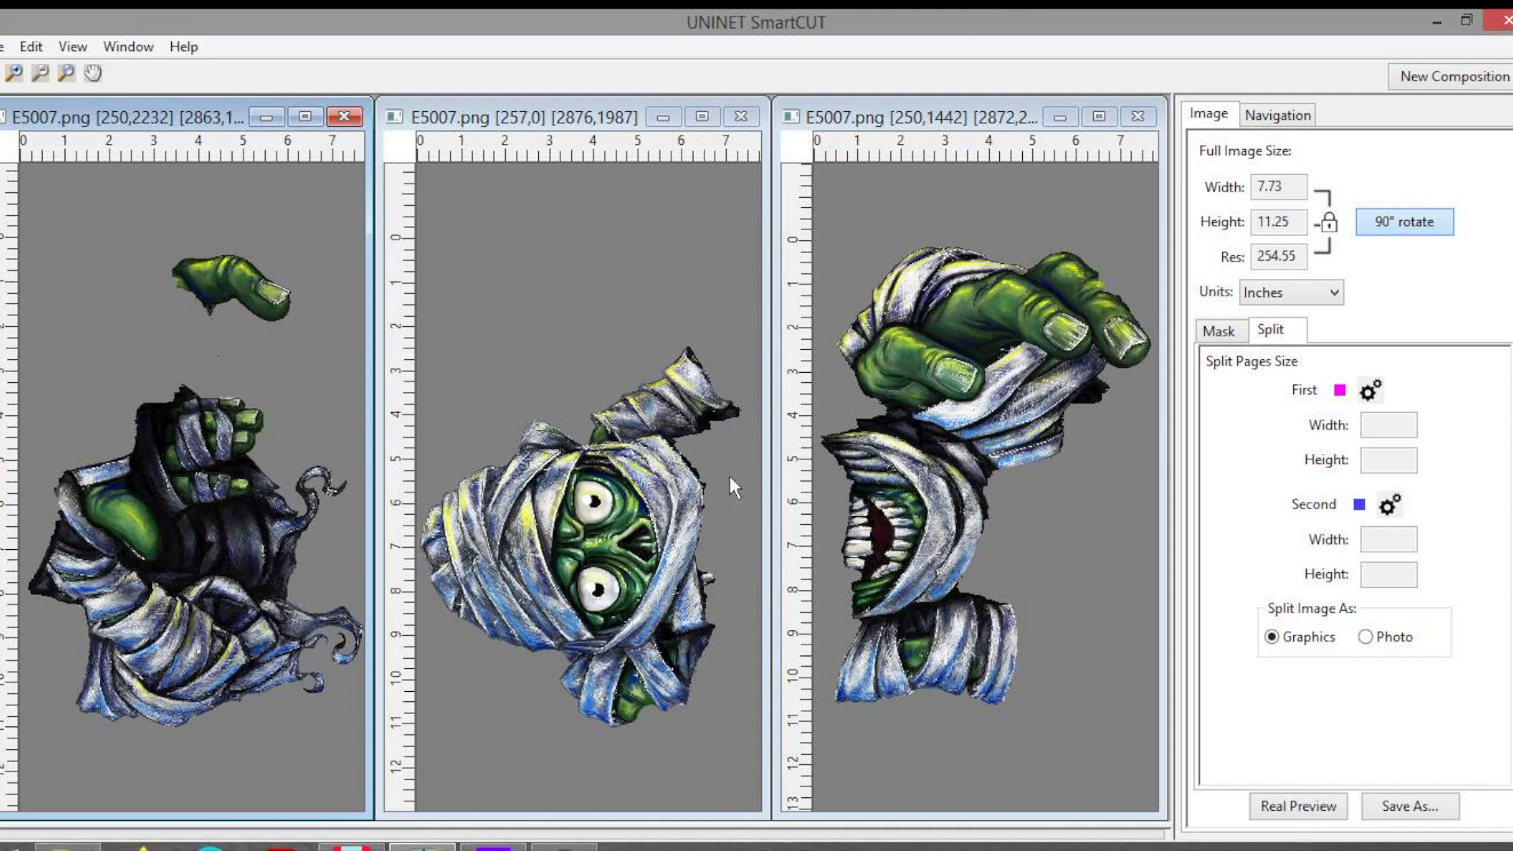
{"action": "left_click", "coordinate": [1413, 804]}
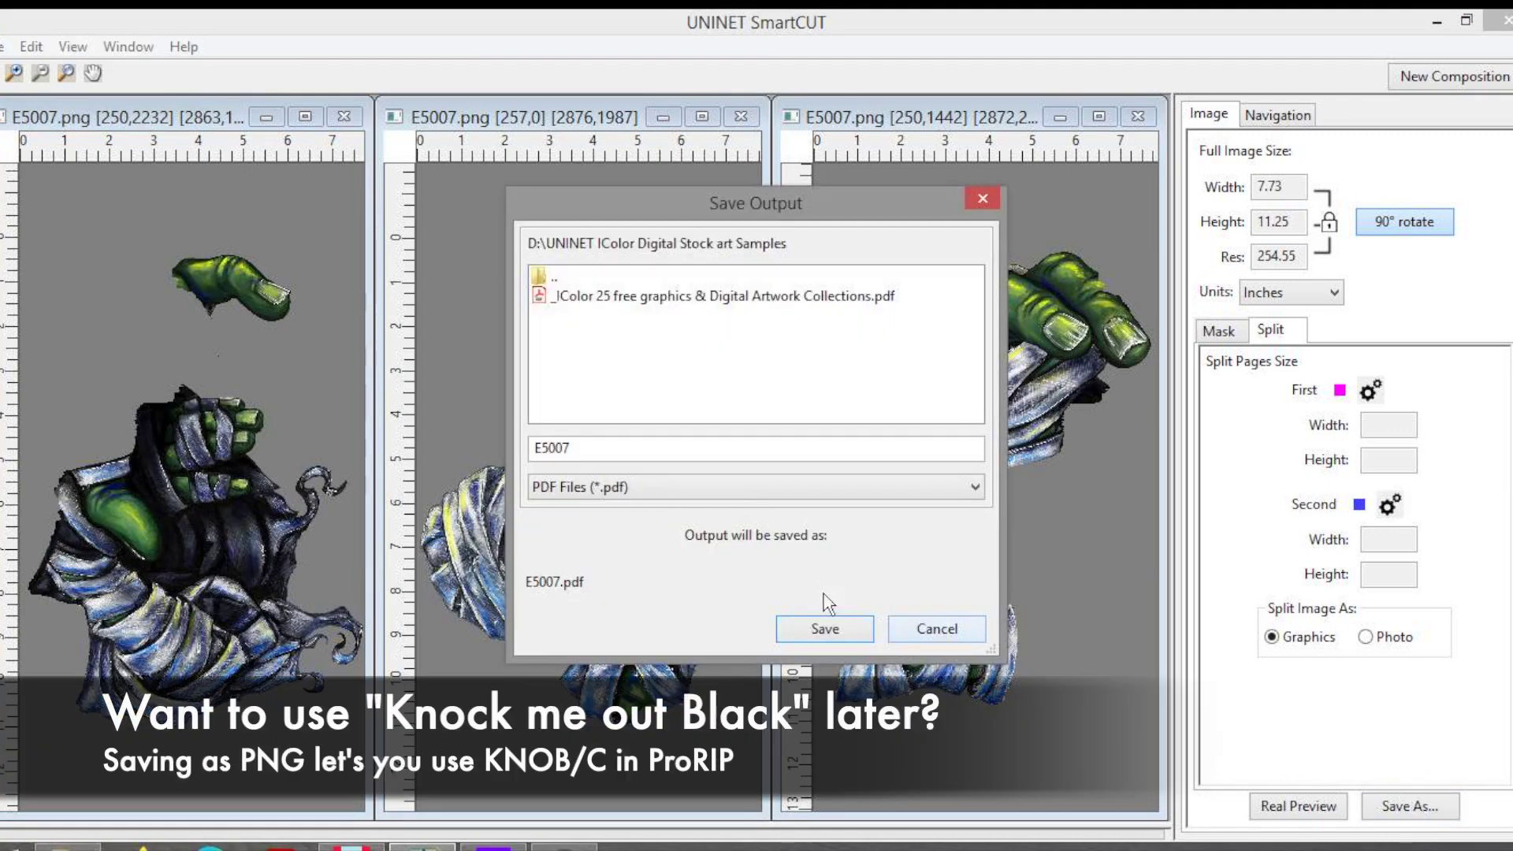
{"action": "left_click", "coordinate": [724, 487]}
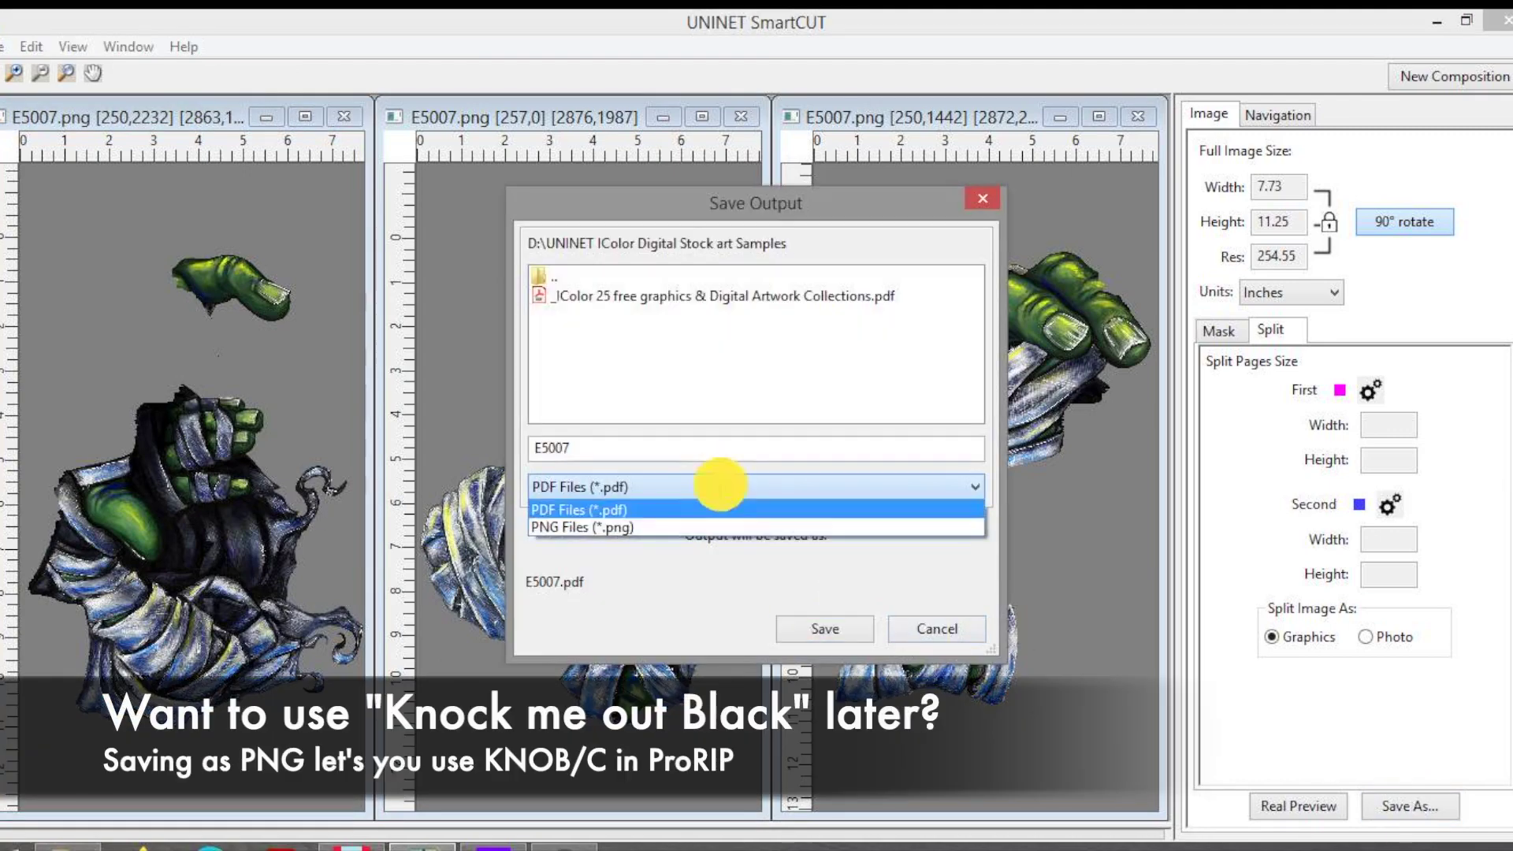
{"action": "left_click", "coordinate": [662, 524]}
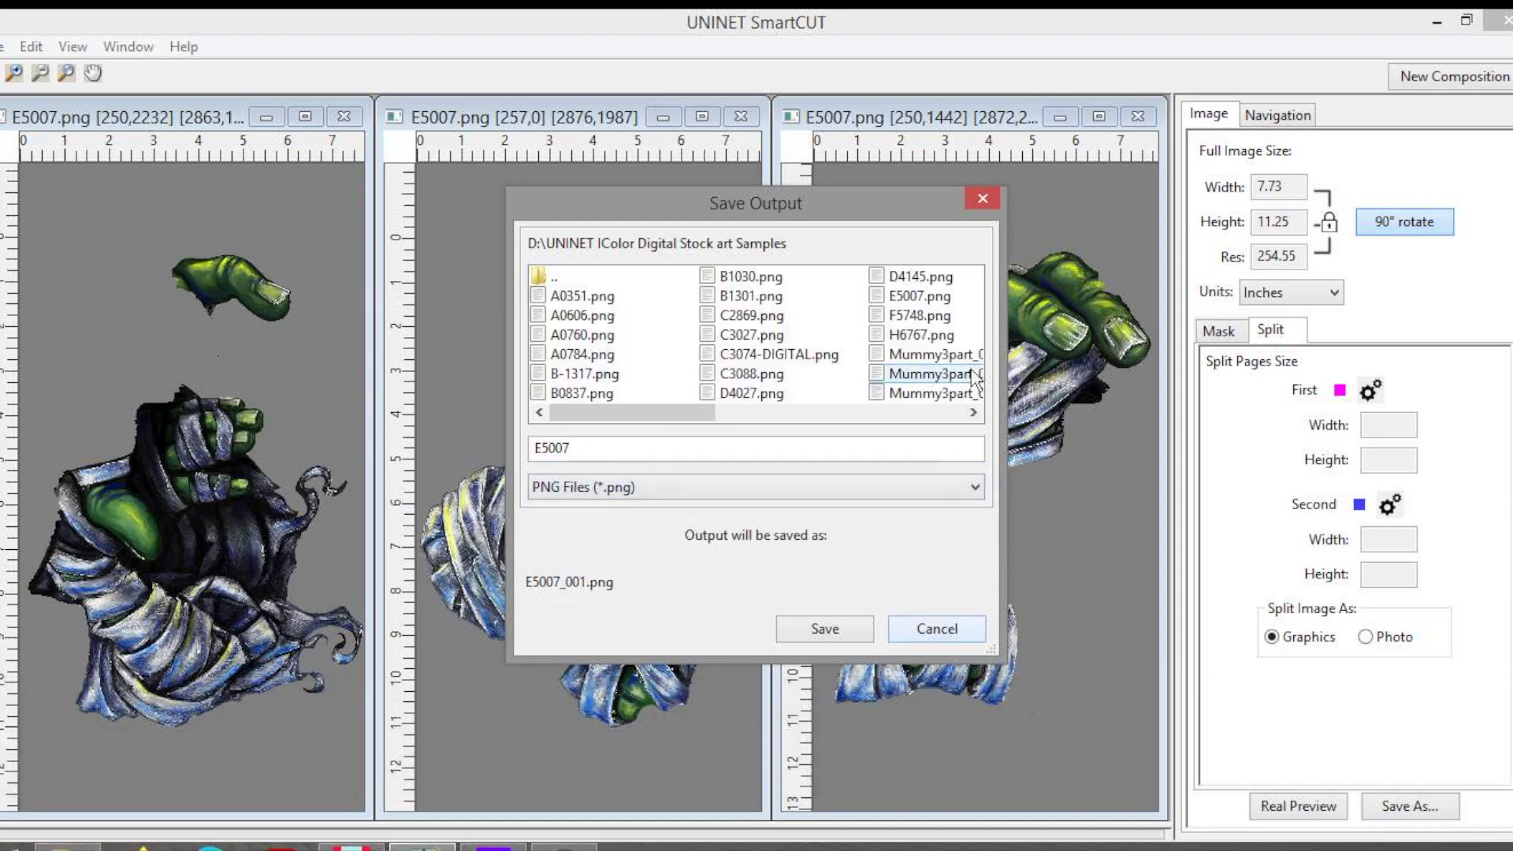
{"action": "left_click", "coordinate": [985, 197]}
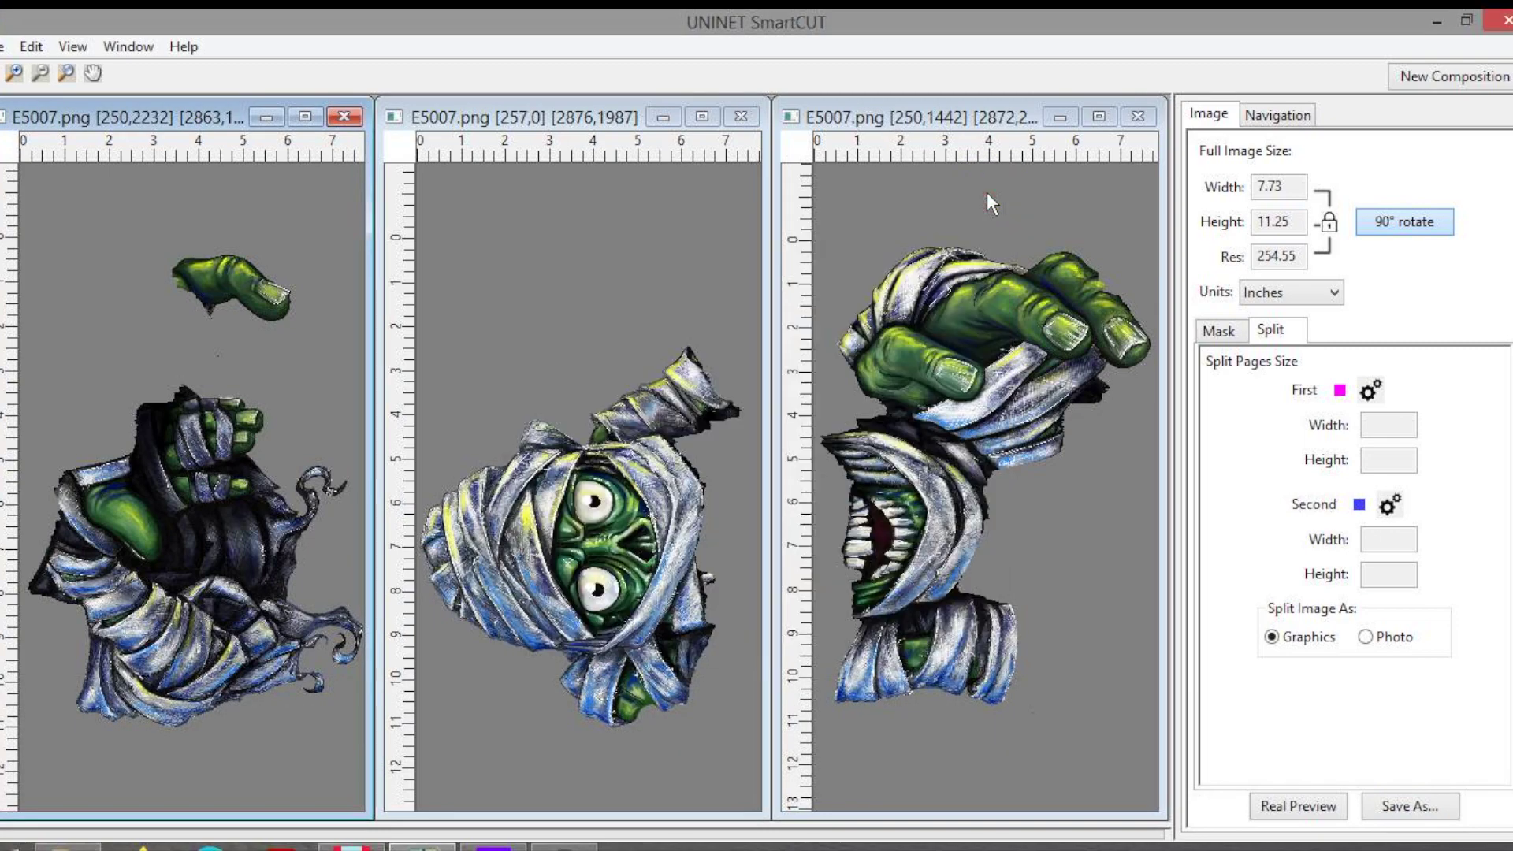